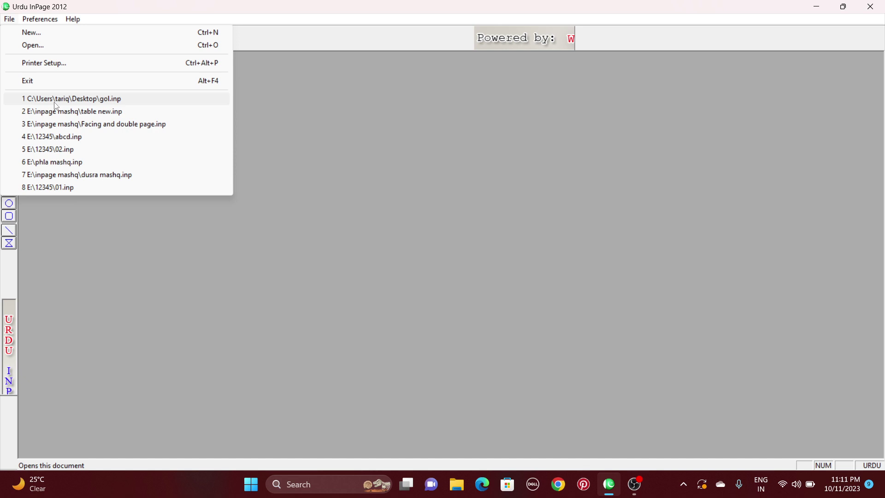
# Step: Open the recent file "Facing and double page.inp" and examine the second Urdu paragraph on its last page
pyautogui.click(109, 125)
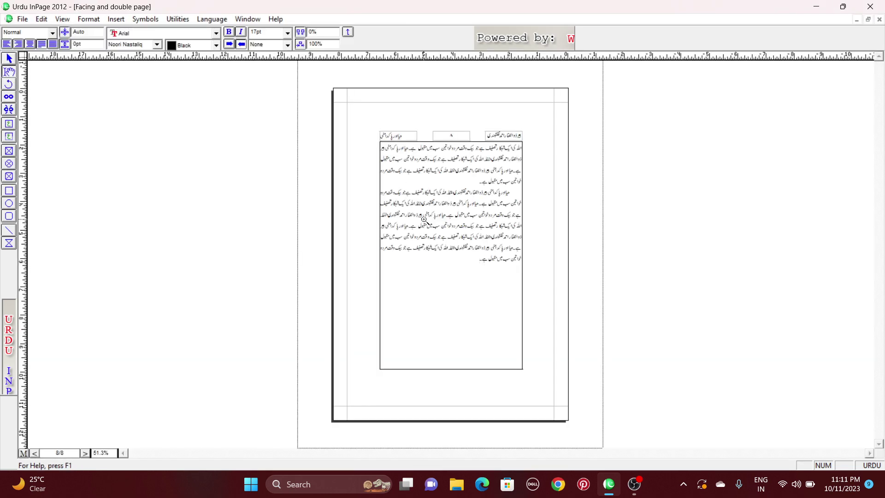
pyautogui.click(424, 219)
pyautogui.moveTo(539, 344); pyautogui.dragTo(699, 153)
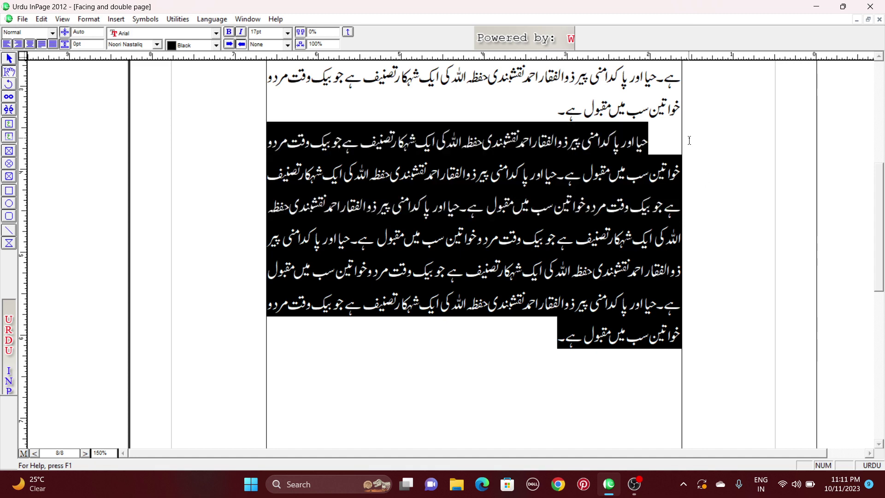
pyautogui.click(523, 322)
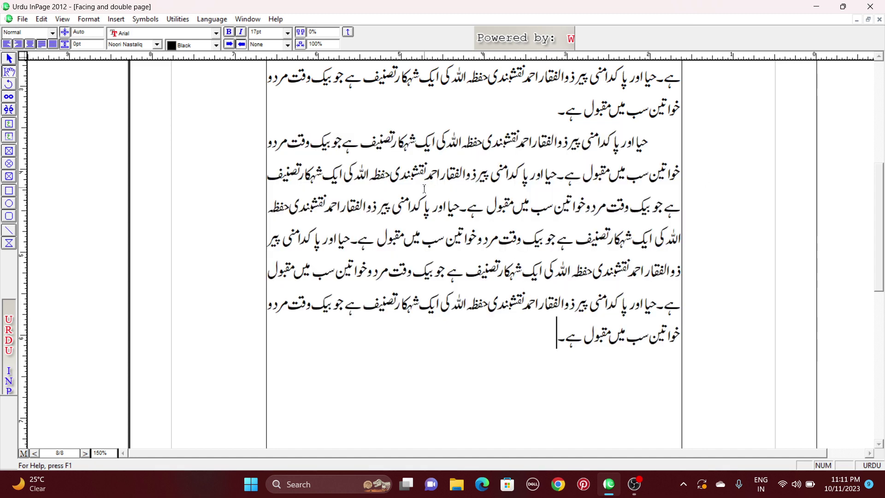
# Step: Create a new document with the default settings and switch to its master page
pyautogui.hotkey('ctrl', 'n')
pyautogui.press('Return')
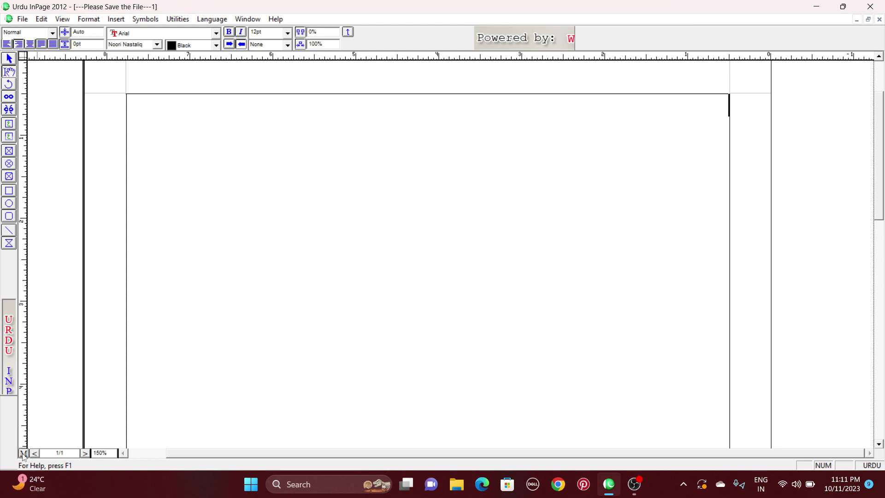
pyautogui.press('super+plus')
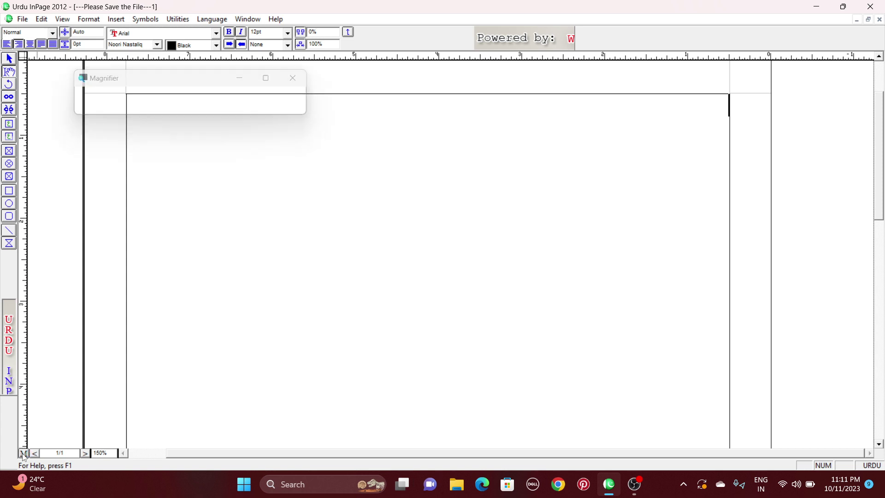
pyautogui.press('super+plus')
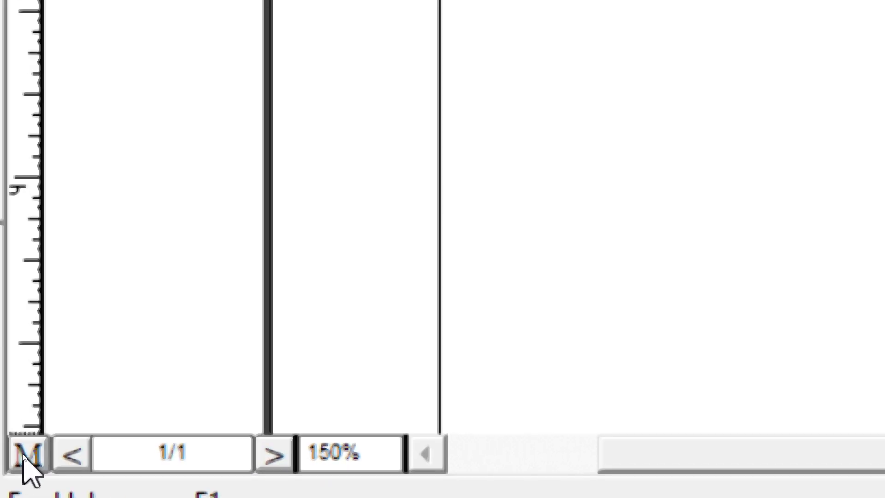
pyautogui.press('super+Escape')
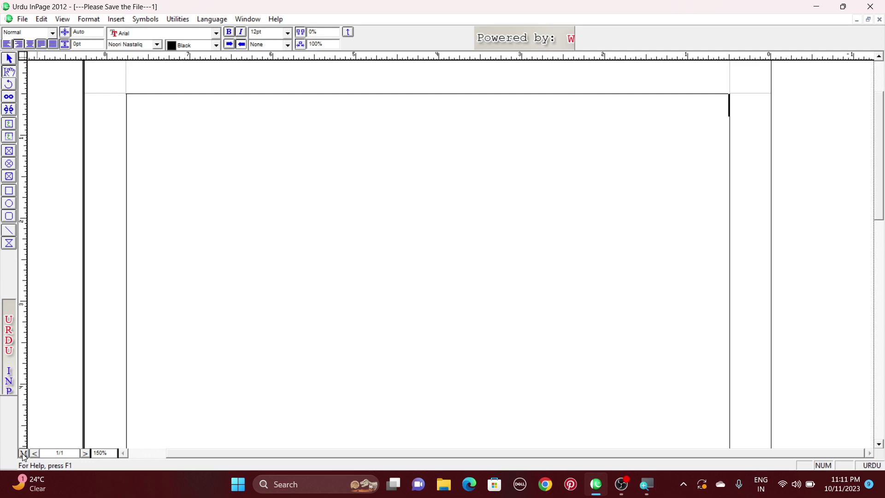
pyautogui.click(23, 454)
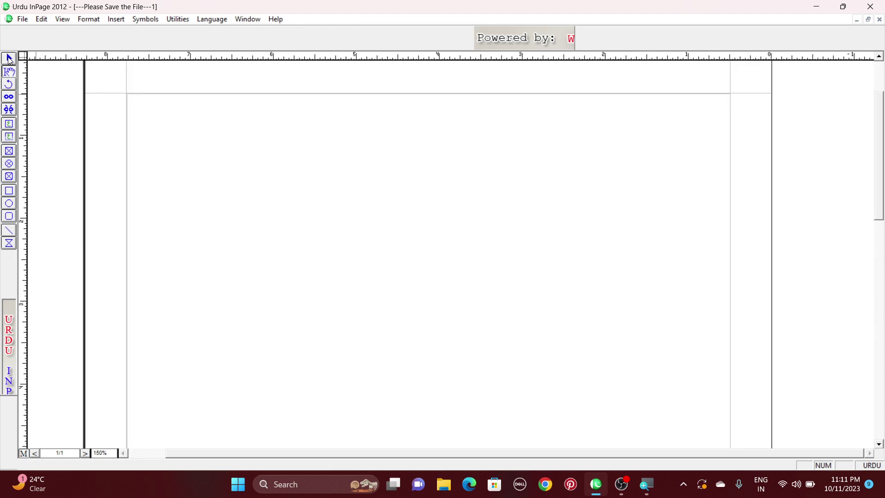
# Step: Place a vertical guide down the middle of the master page, aligned with the top midpoint handle of the text frame
pyautogui.click(531, 170)
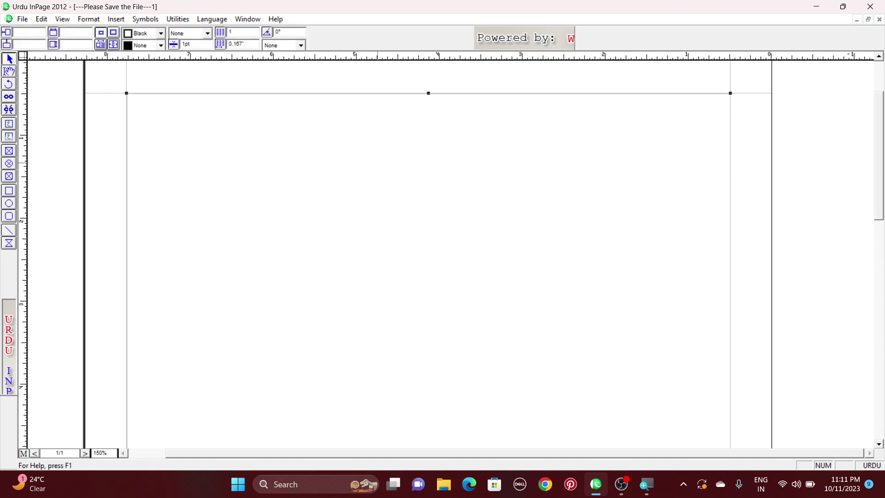
pyautogui.hotkey('ctrl', '0')
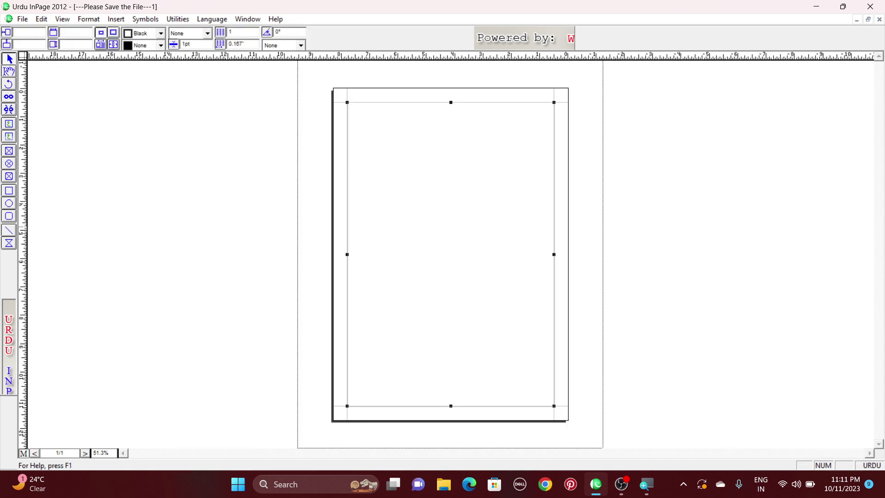
pyautogui.moveTo(23, 227); pyautogui.dragTo(451, 226)
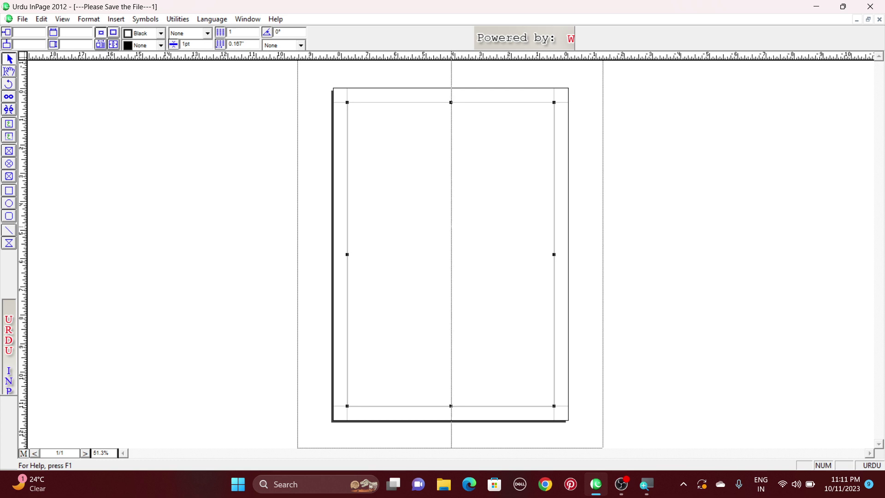
pyautogui.moveTo(451, 226); pyautogui.dragTo(451, 226)
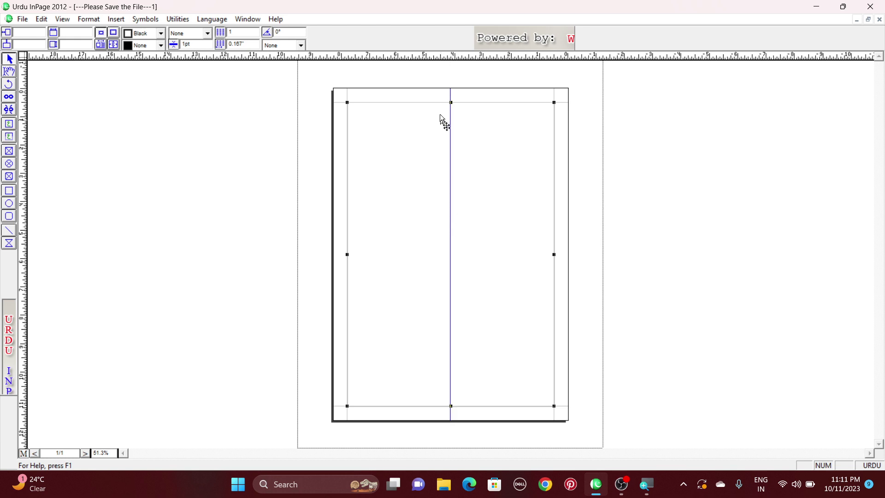
pyautogui.rightClick(440, 97)
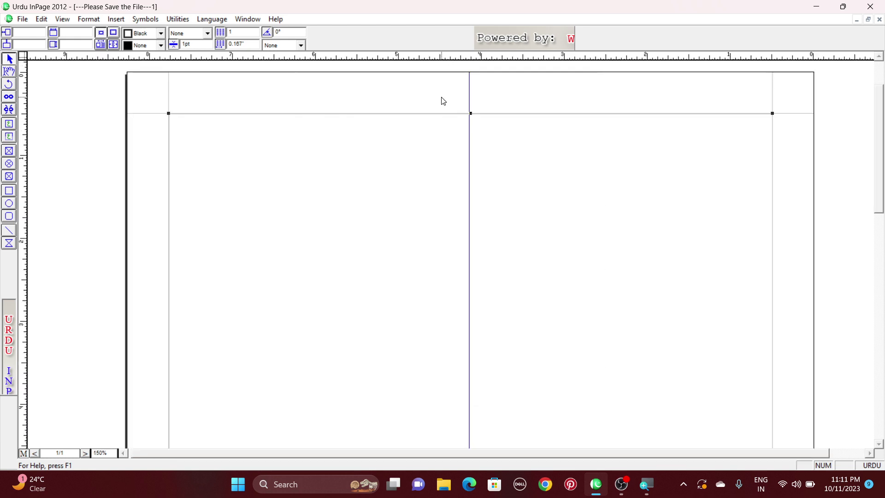
pyautogui.moveTo(469, 105); pyautogui.dragTo(471, 115)
pyautogui.click(474, 114)
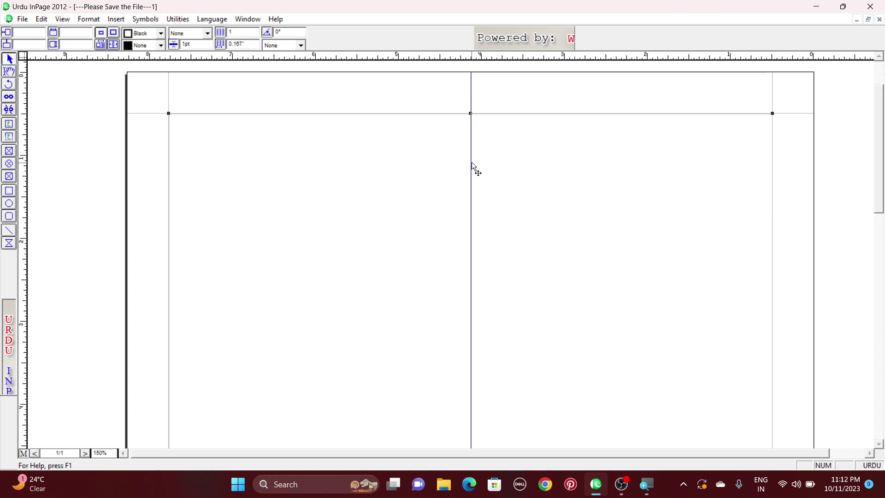
pyautogui.moveTo(471, 162); pyautogui.dragTo(470, 164)
pyautogui.click(478, 161)
# Step: Place a horizontal guide across the middle of the master page, aligned with the side midpoint handles of the text frame
pyautogui.moveTo(621, 56); pyautogui.dragTo(640, 364)
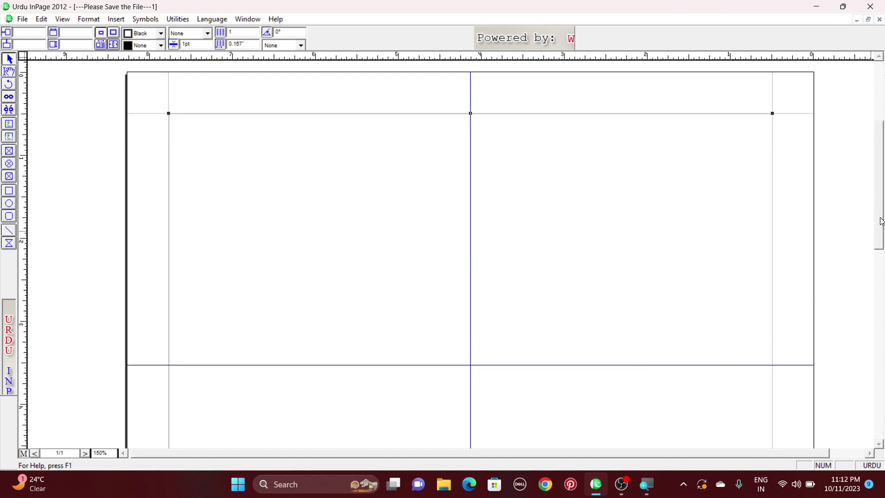
pyautogui.scroll(-3, 881, 221)
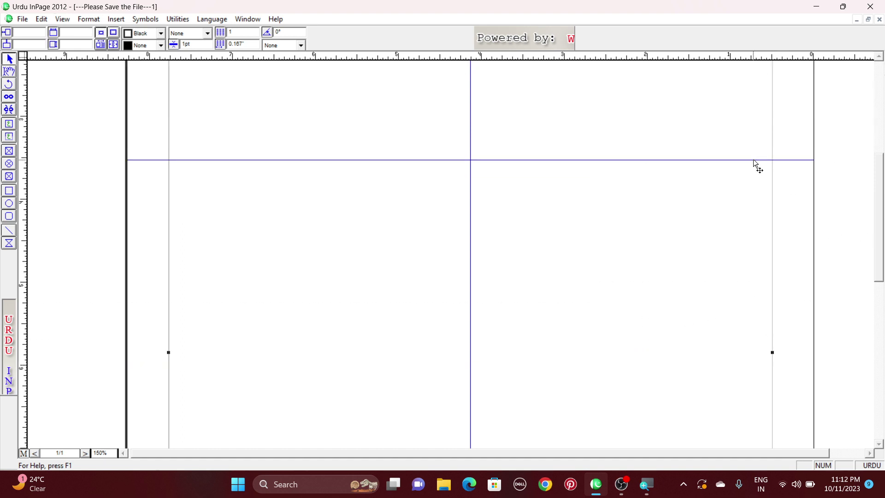
pyautogui.moveTo(753, 160); pyautogui.dragTo(740, 340)
pyautogui.hotkey('ctrl', '0')
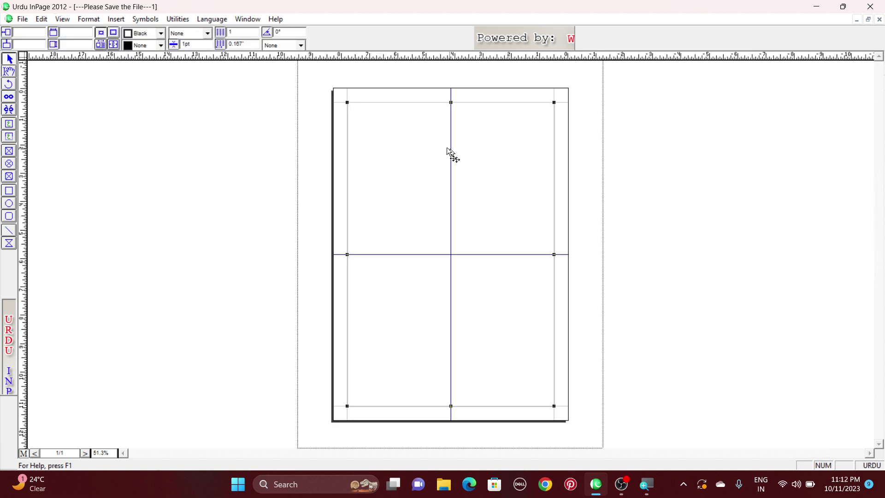
# Step: Set the master text frame to 5 inches wide and 8 inches high, checking the document's measurement units
pyautogui.rightClick(433, 84)
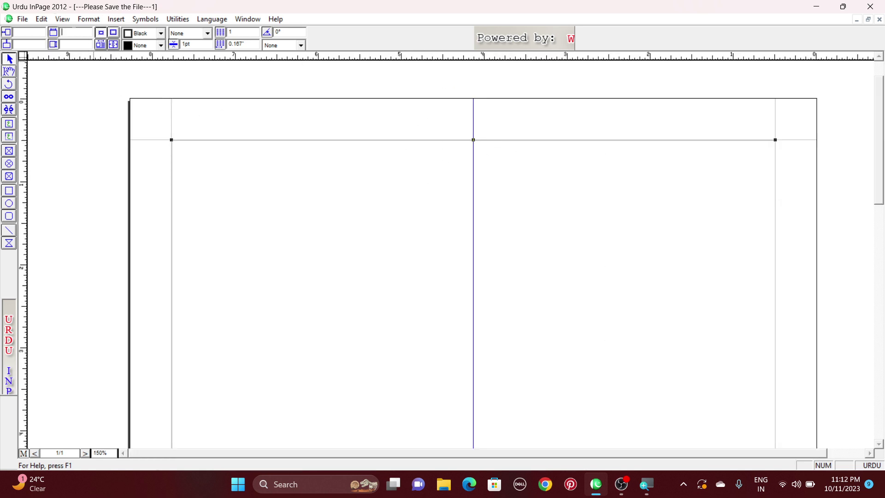
pyautogui.click(77, 43)
pyautogui.write('8')
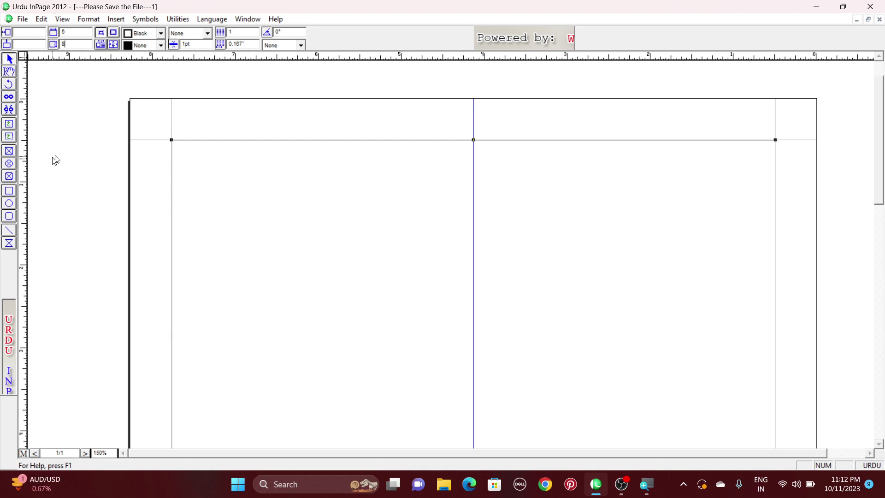
pyautogui.click(41, 19)
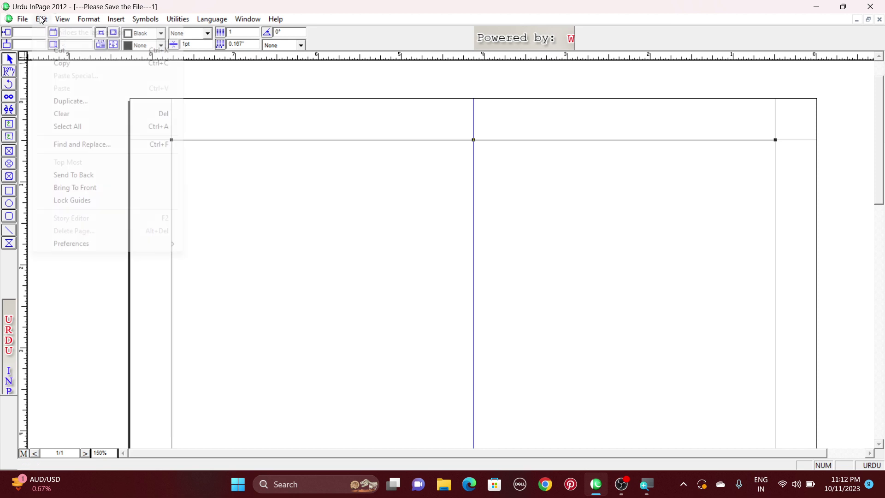
pyautogui.moveTo(126, 246)
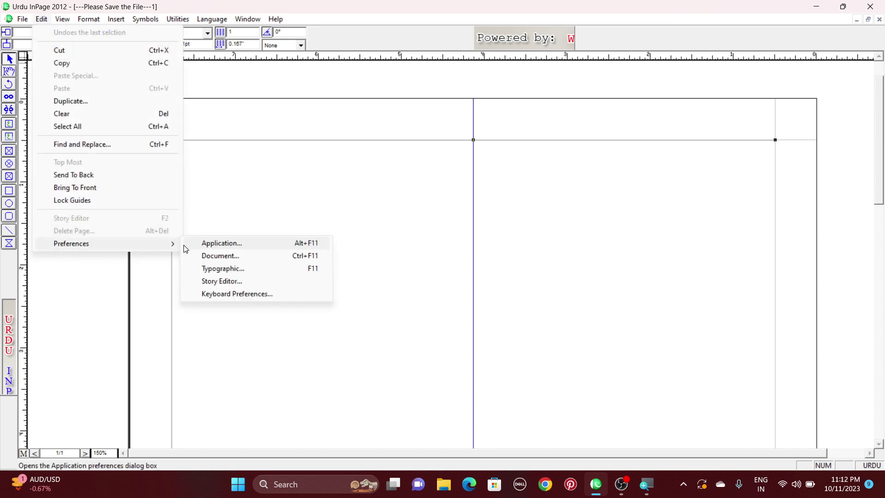
pyautogui.click(220, 255)
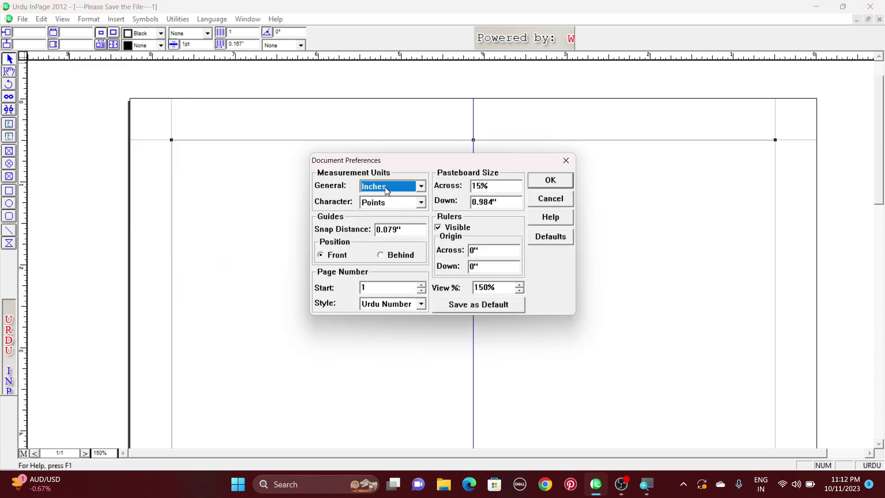
pyautogui.click(565, 160)
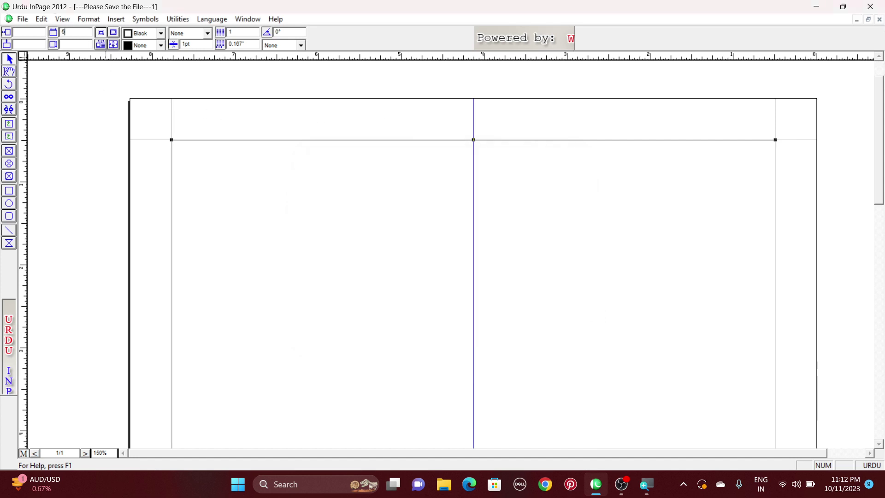
pyautogui.write('8')
pyautogui.press('Return')
pyautogui.hotkey('ctrl', '0')
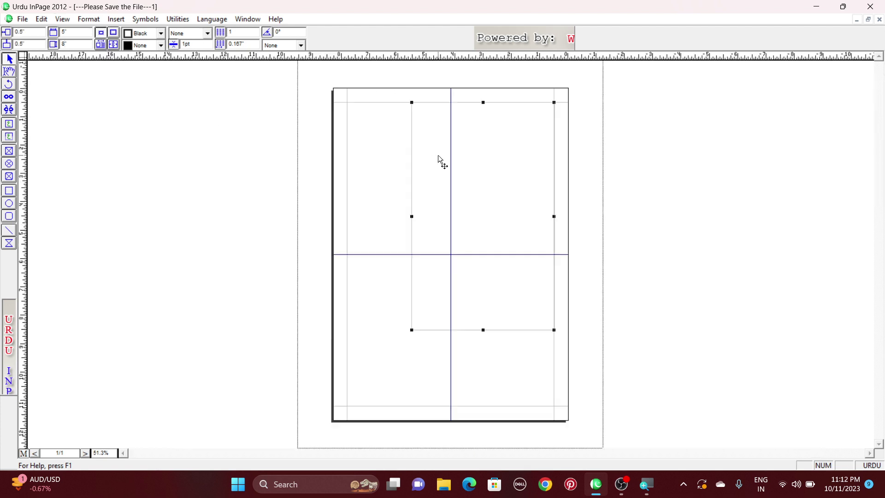
# Step: Nudge the text frame horizontally to 1.645 inches so that its midpoint lies on the vertical guide
pyautogui.rightClick(470, 97)
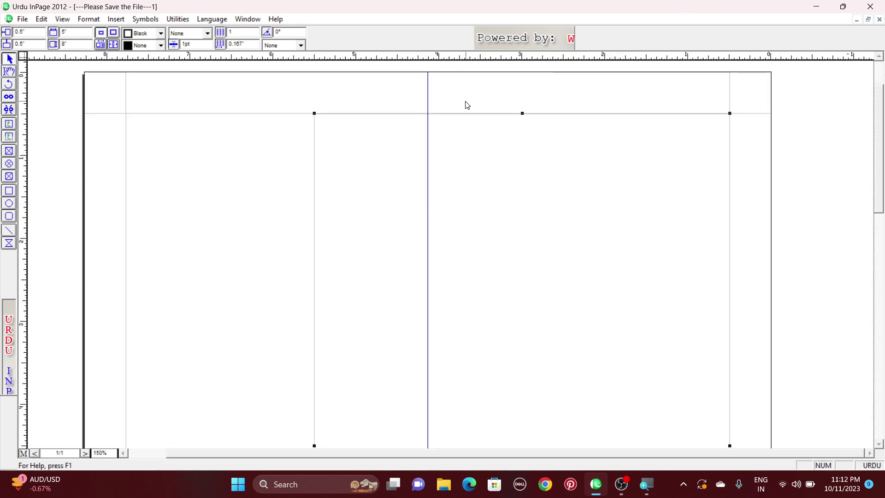
pyautogui.press('Left')
pyautogui.press('Left')
pyautogui.press('Left')
pyautogui.press('Left')
pyautogui.press('Left')
pyautogui.press('Left')
pyautogui.press('Left')
pyautogui.press('Left')
pyautogui.press('Left')
pyautogui.press('Left')
pyautogui.press('Left')
pyautogui.press('Left')
pyautogui.press('Left')
pyautogui.press('Left')
pyautogui.press('Left')
pyautogui.press('Left')
pyautogui.press('Left')
pyautogui.press('Left')
pyautogui.press('Left')
pyautogui.press('Left')
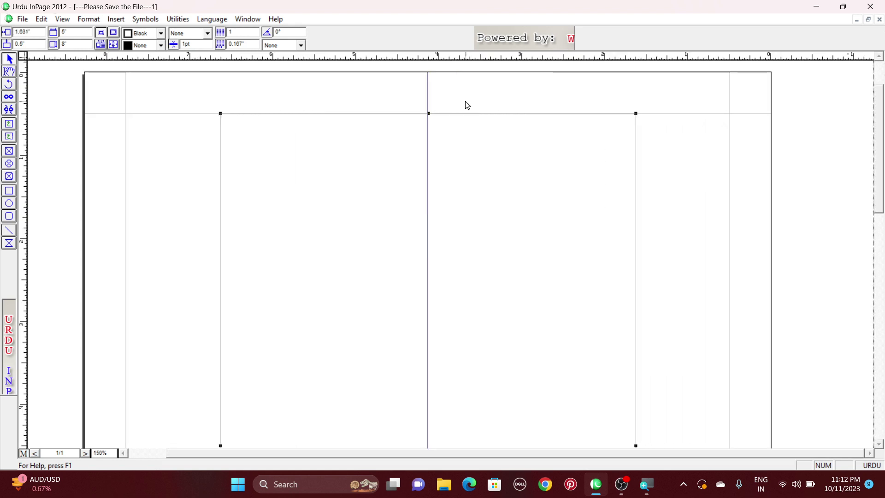
pyautogui.press('Right')
pyautogui.press('Right')
pyautogui.press('Right')
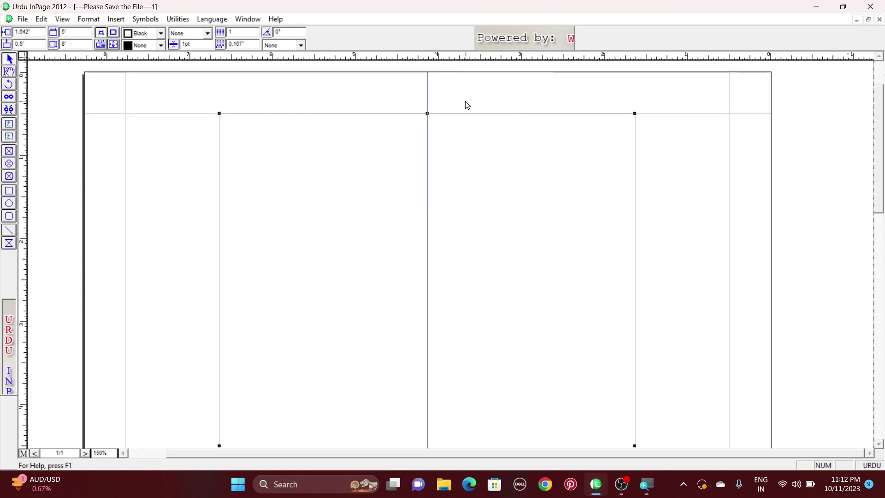
pyautogui.press('Right')
pyautogui.press('Right')
pyautogui.press('Right')
pyautogui.press('Right')
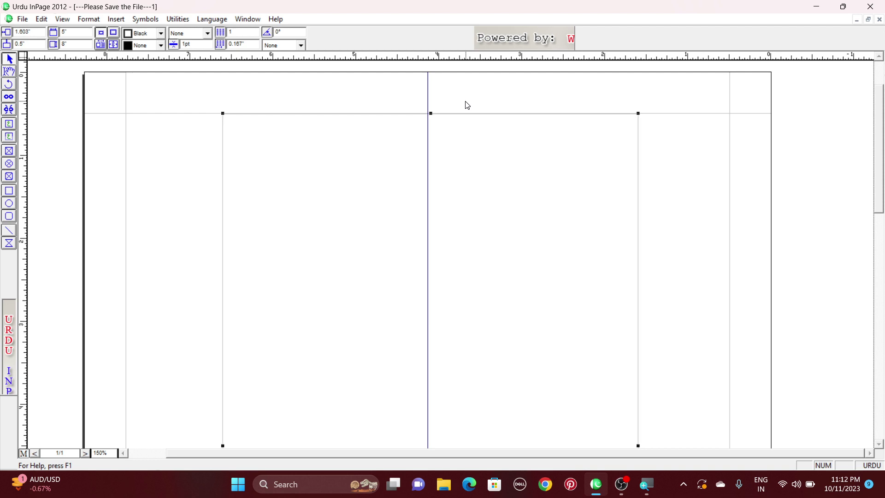
pyautogui.press('Left')
pyautogui.press('Left')
pyautogui.press('Left')
pyautogui.press('Left')
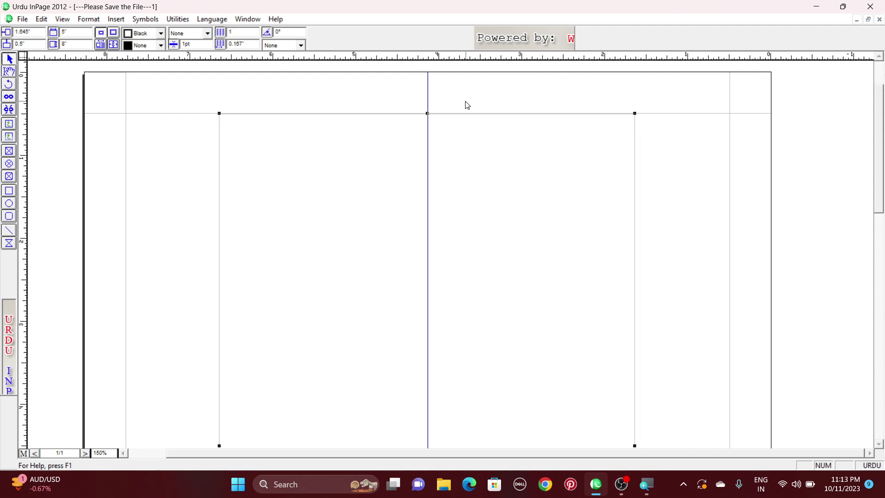
pyautogui.press('Right')
pyautogui.press('Right')
pyautogui.press('Left')
pyautogui.press('Left')
# Step: Nudge the text frame down to 1.84 inches so that its side midpoints lie on the horizontal guide
pyautogui.press('Down')
pyautogui.press('Down')
pyautogui.press('Down')
pyautogui.press('Down')
pyautogui.press('Down')
pyautogui.press('Down')
pyautogui.press('Down')
pyautogui.press('Down')
pyautogui.press('Down')
pyautogui.press('Down')
pyautogui.press('Down')
pyautogui.press('Down')
pyautogui.press('Down')
pyautogui.press('Down')
pyautogui.press('Down')
pyautogui.press('Down')
pyautogui.press('Down')
pyautogui.press('Down')
pyautogui.press('Down')
pyautogui.press('Down')
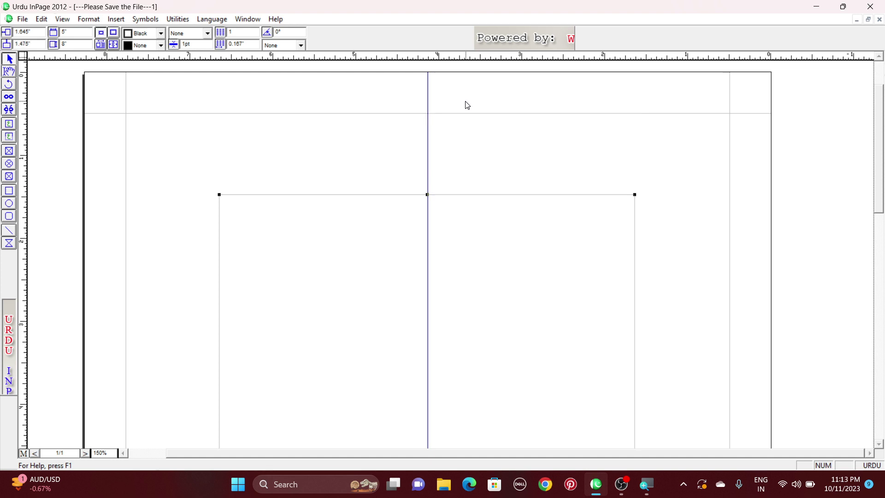
pyautogui.hotkey('ctrl', '0')
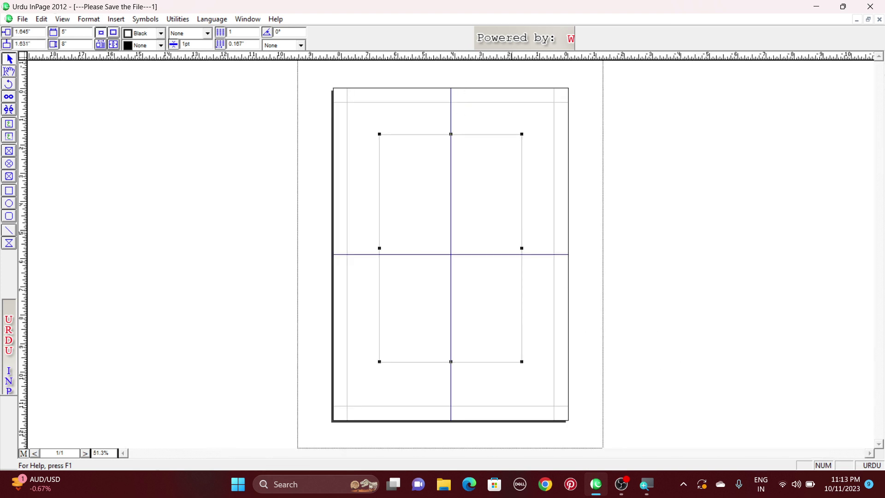
pyautogui.hotkey('ctrl', '1')
pyautogui.press('Down')
pyautogui.press('Down')
pyautogui.press('Down')
pyautogui.press('Down')
pyautogui.press('Down')
pyautogui.press('Down')
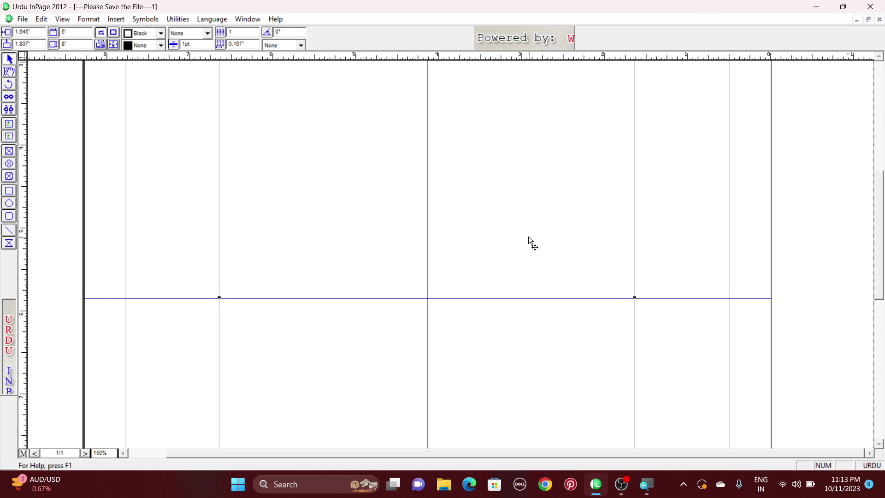
pyautogui.press('Down')
pyautogui.press('Down')
pyautogui.press('Down')
pyautogui.hotkey('ctrl', '0')
# Step: Draw a horizontal line about 5 inches long along the top edge of the master text frame
pyautogui.rightClick(426, 119)
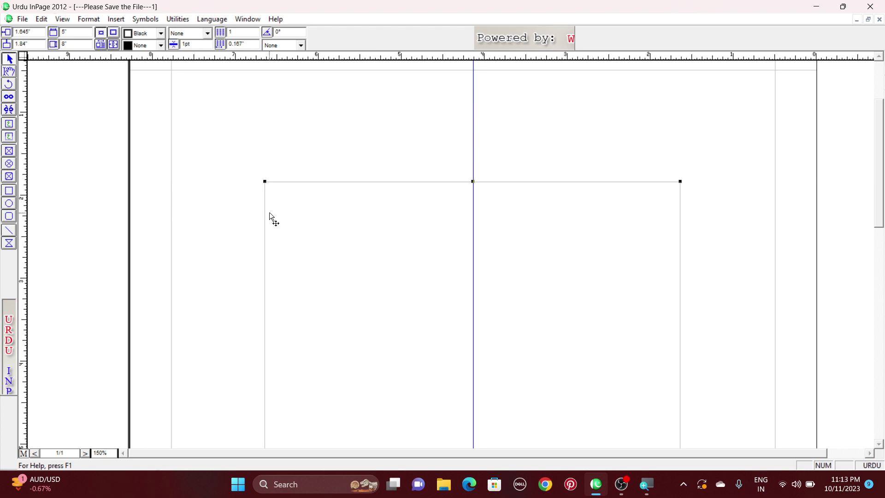
pyautogui.click(113, 186)
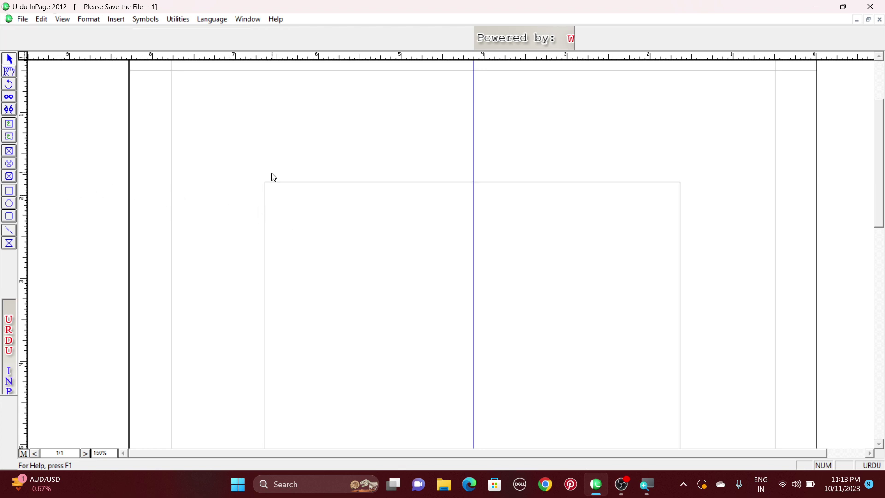
pyautogui.click(9, 229)
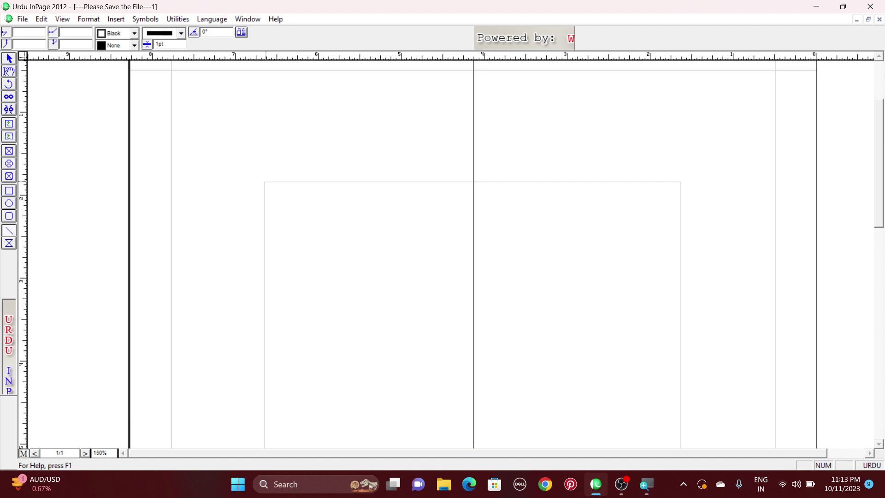
pyautogui.moveTo(265, 181); pyautogui.dragTo(679, 181)
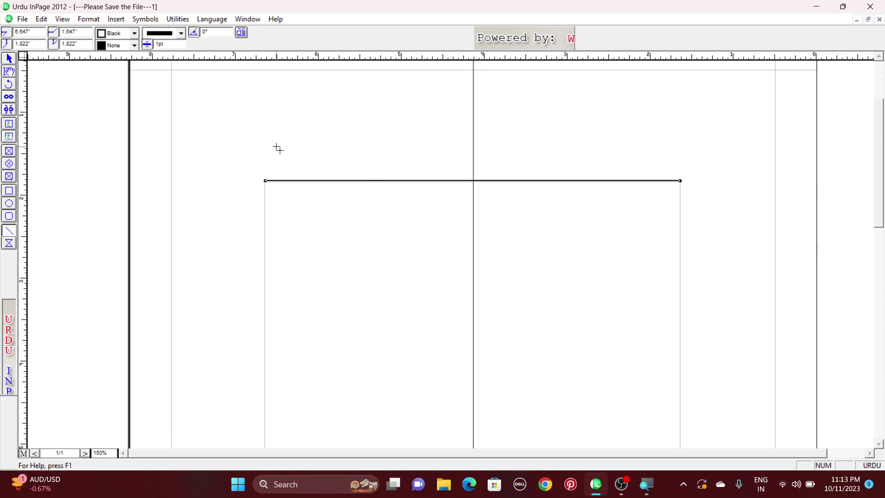
# Step: Set the header line's thickness to 2 pt and give it the dash-dot line style
pyautogui.moveTo(168, 44); pyautogui.dragTo(137, 52)
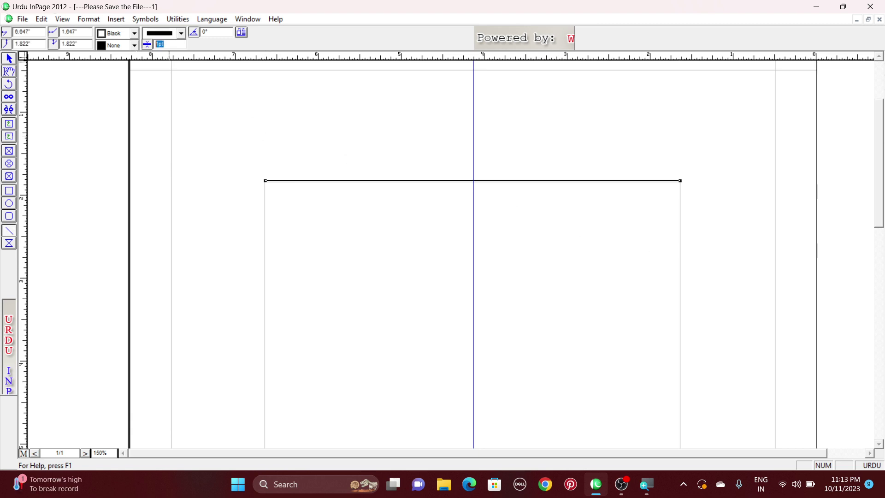
pyautogui.write('2')
pyautogui.press('Return')
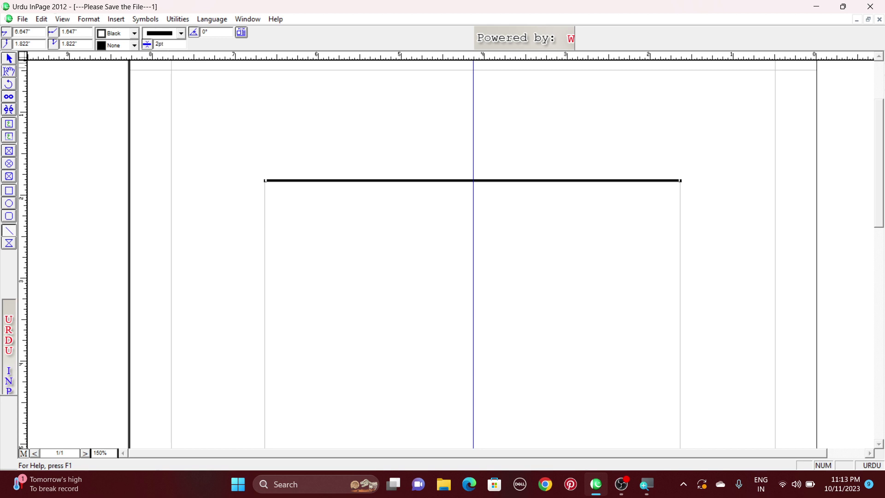
pyautogui.click(171, 35)
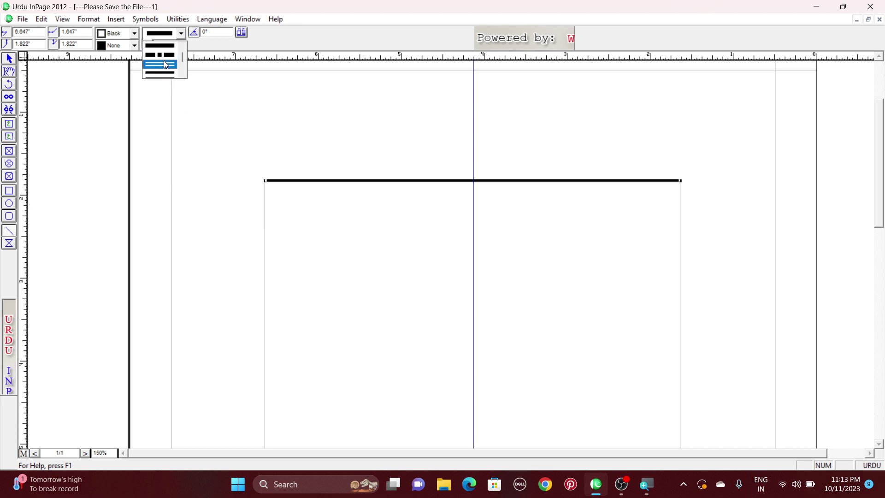
pyautogui.click(165, 61)
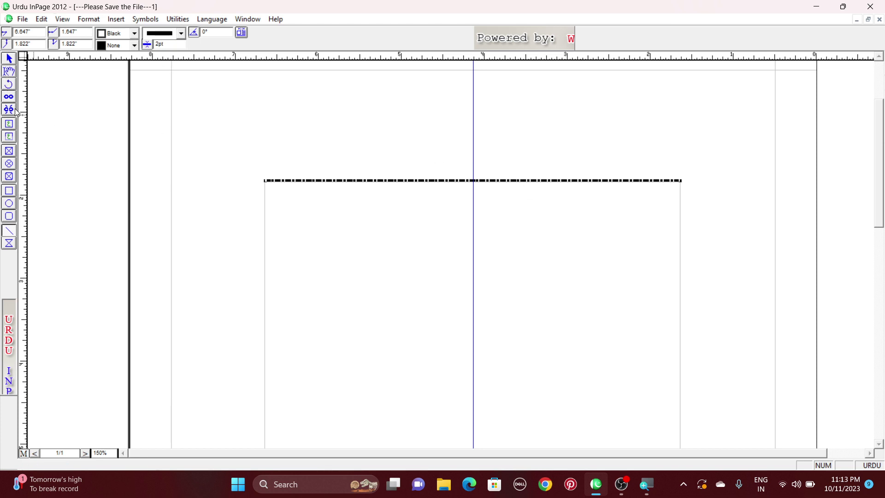
# Step: Add a title text box about 1.2 inches wide above the header line's right end, containing "حیا اور پاکدامنی"
pyautogui.click(10, 138)
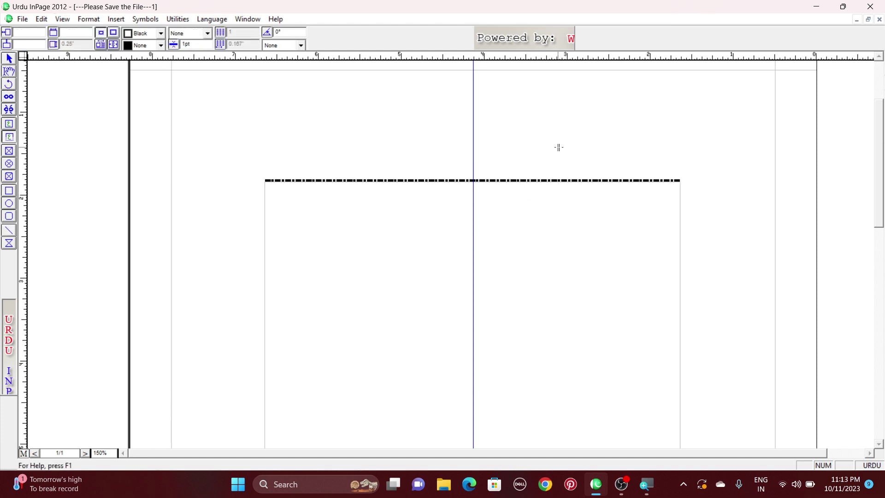
pyautogui.moveTo(625, 175); pyautogui.dragTo(680, 174)
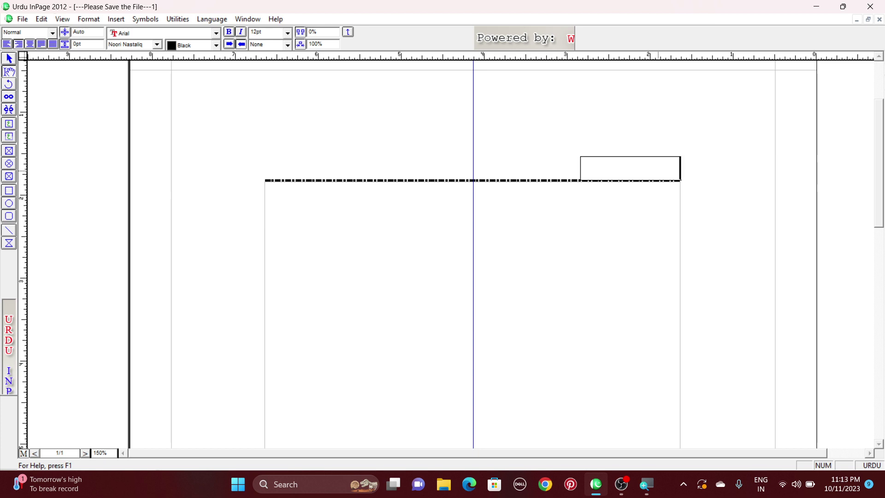
pyautogui.write('حیا اور پا')
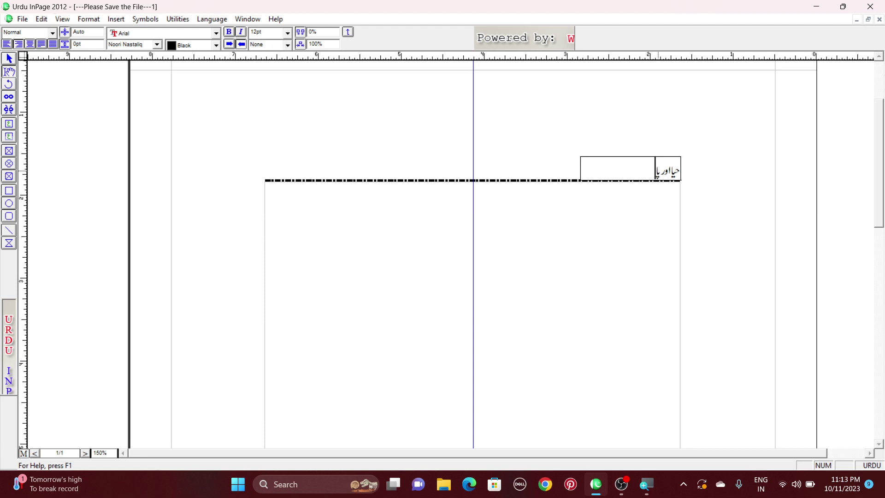
pyautogui.write('کدامنی')
# Step: Format the header title text with a 17 pt font size and 23 pt line spacing
pyautogui.moveTo(632, 170); pyautogui.dragTo(674, 174)
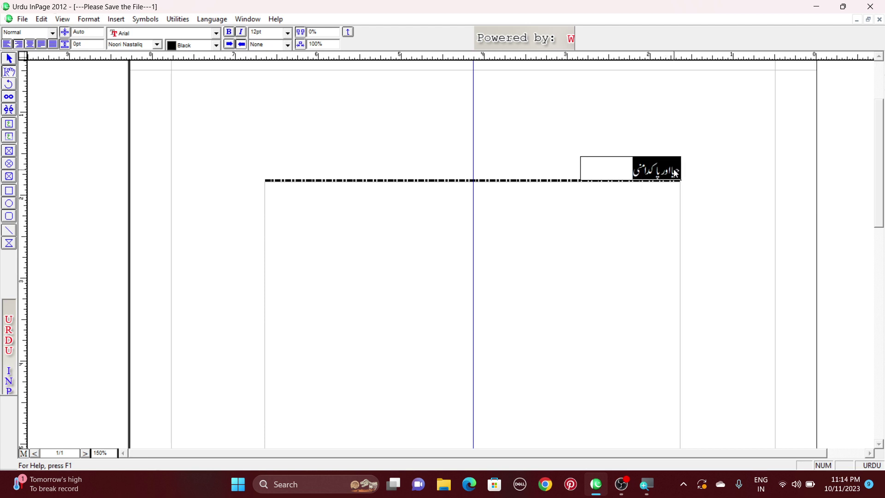
pyautogui.click(275, 31)
pyautogui.write('17')
pyautogui.press('Return')
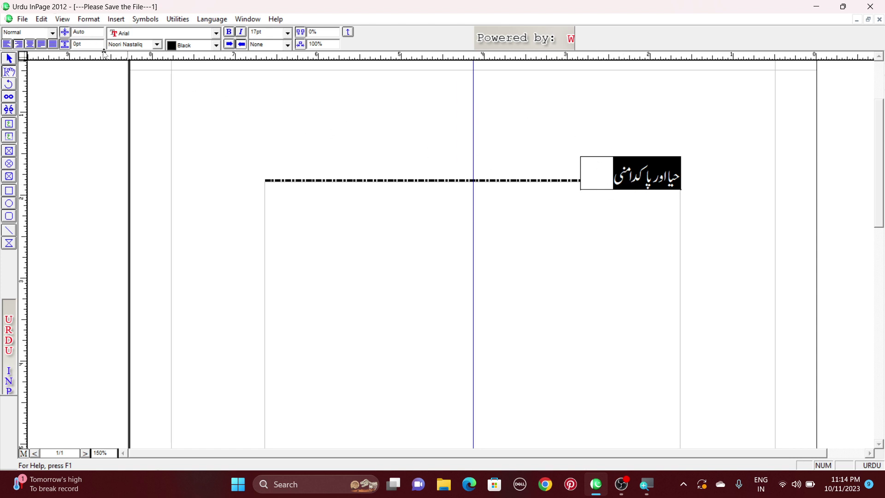
pyautogui.click(84, 31)
pyautogui.write('23pt')
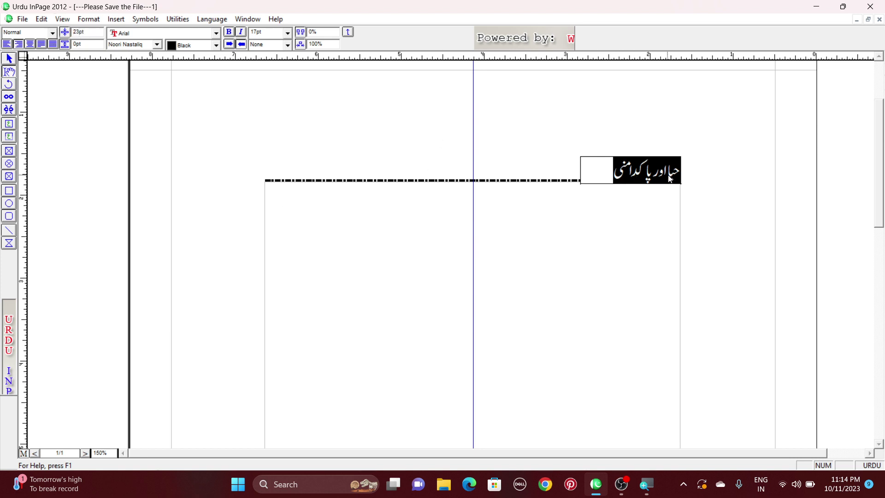
pyautogui.click(633, 179)
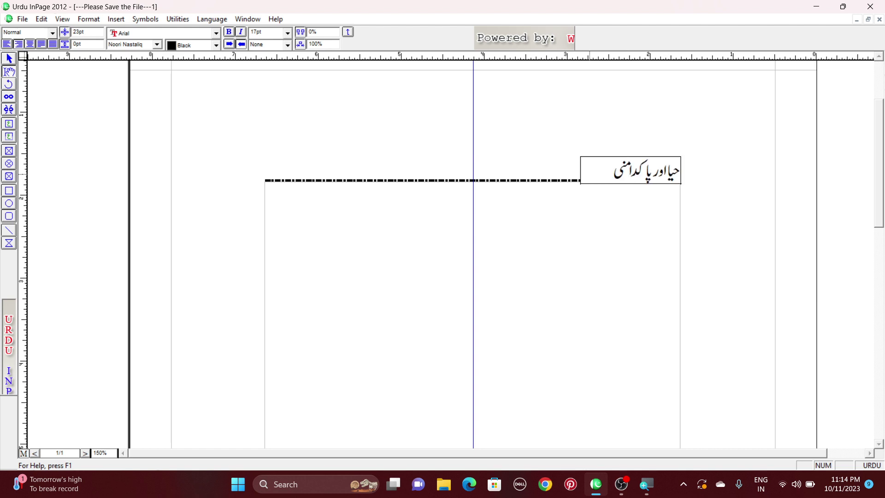
# Step: Nudge the header title box up to a vertical position of 1.473 inches so that it sits just above the line
pyautogui.click(5, 62)
pyautogui.click(615, 173)
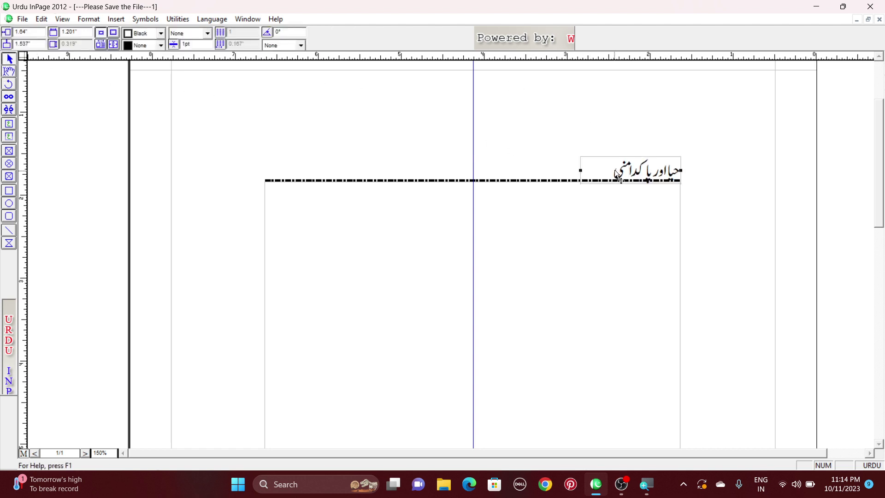
pyautogui.press('Up')
pyautogui.press('Up')
pyautogui.press('Up')
pyautogui.press('Up')
pyautogui.press('Up')
pyautogui.press('Up')
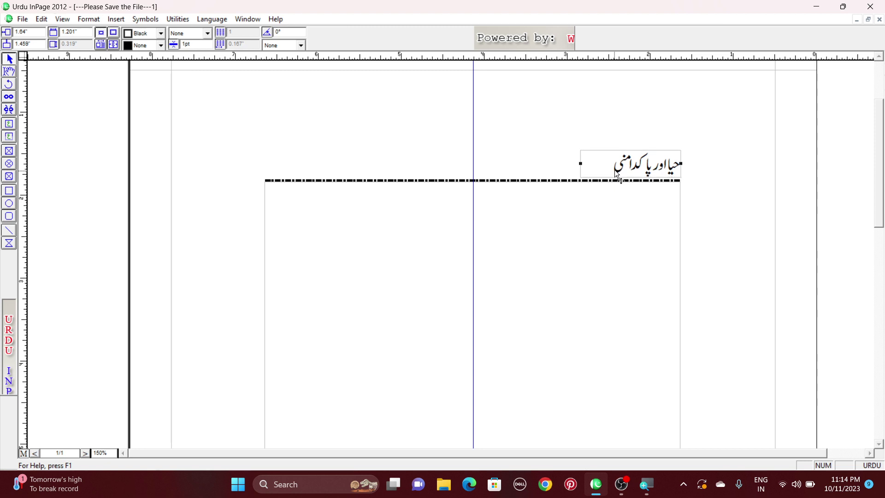
pyautogui.press('Down')
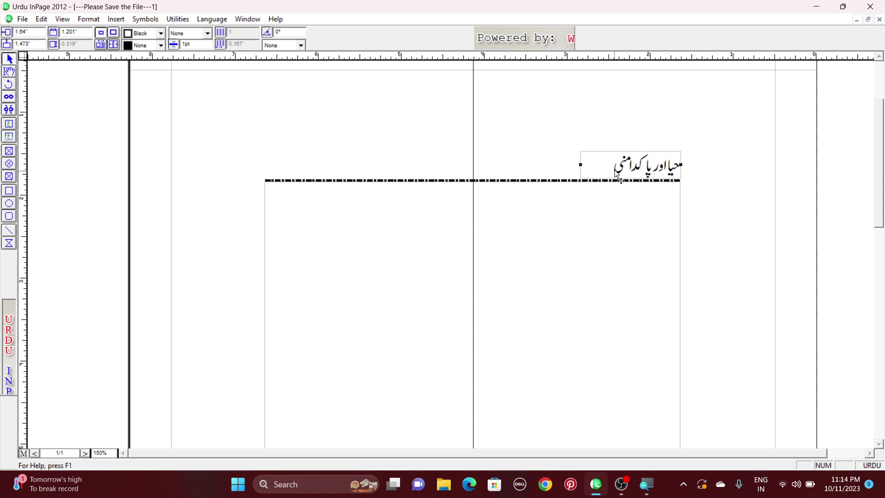
pyautogui.click(8, 70)
pyautogui.click(639, 169)
pyautogui.hotkey('ctrl', 'a')
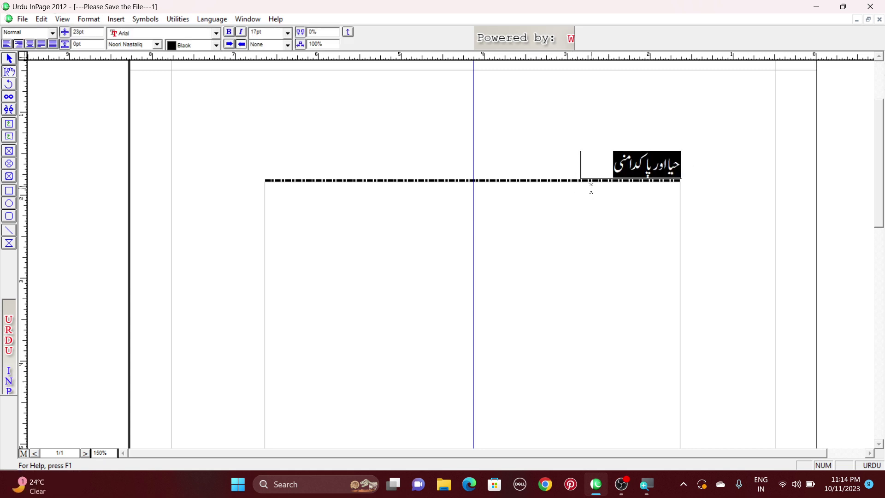
pyautogui.click(643, 168)
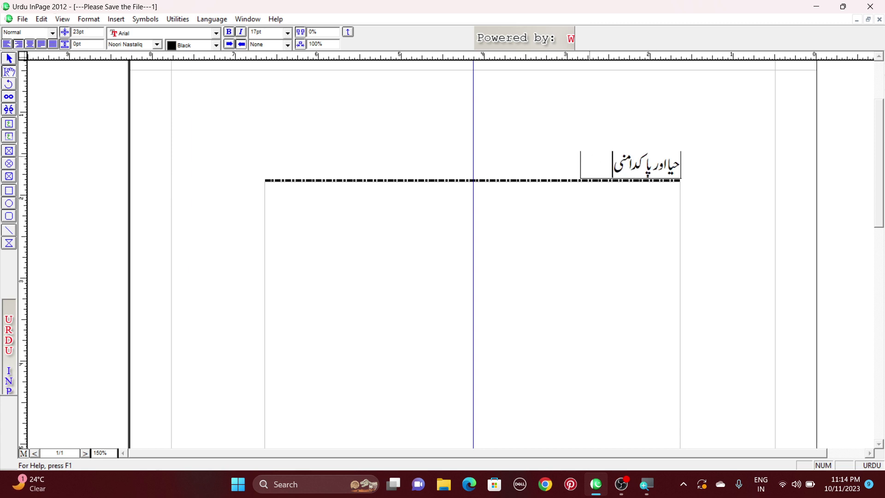
# Step: Narrow the header title box from its left side to a width of about 0.9 inches
pyautogui.click(8, 59)
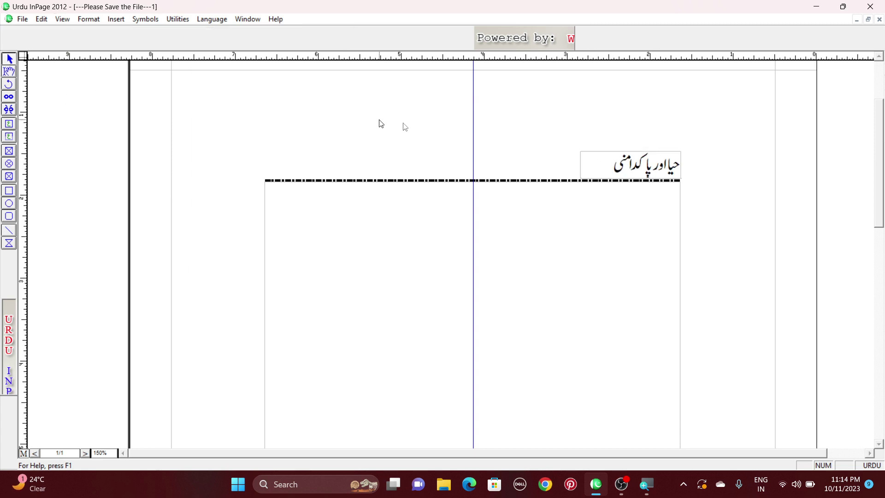
pyautogui.click(605, 169)
pyautogui.moveTo(581, 165); pyautogui.dragTo(605, 165)
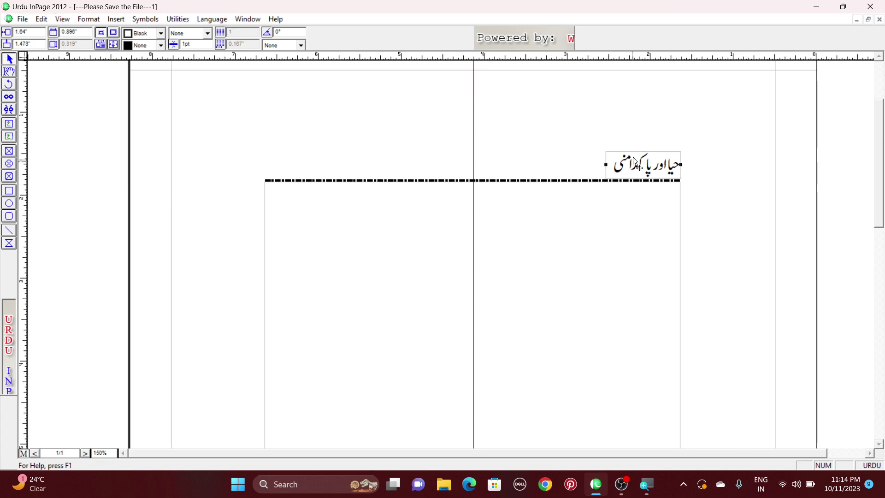
# Step: Duplicate the header title box and move the copy to the header line's left end, at a horizontal position of 5.76 inches
pyautogui.click(612, 168)
pyautogui.press('Left')
pyautogui.hotkey('ctrl', 'd')
pyautogui.press('Left')
pyautogui.press('Left')
pyautogui.press('Left')
pyautogui.press('Left')
pyautogui.press('Left')
pyautogui.press('Left')
pyautogui.press('Left')
pyautogui.press('Left')
pyautogui.press('Left')
pyautogui.press('Left')
pyautogui.press('Left')
pyautogui.press('Left')
pyautogui.press('Left')
pyautogui.press('Left')
pyautogui.press('Left')
pyautogui.press('Left')
pyautogui.press('Left')
pyautogui.press('Left')
pyautogui.press('Left')
pyautogui.press('Left')
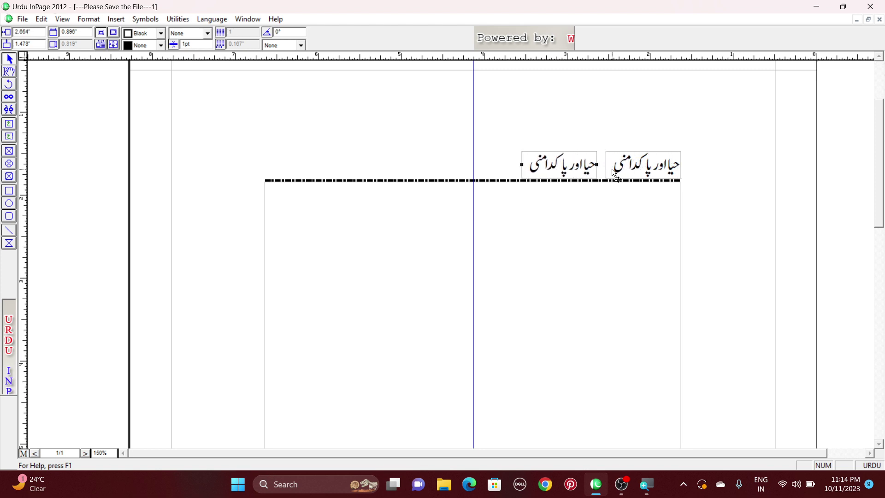
pyautogui.press('Left')
pyautogui.press('Left')
pyautogui.press('Left')
pyautogui.press('Left')
pyautogui.press('Left')
pyautogui.press('Left')
pyautogui.press('Left')
pyautogui.press('Left')
pyautogui.press('Left')
pyautogui.press('Left')
pyautogui.press('Left')
pyautogui.press('Left')
pyautogui.press('Left')
pyautogui.press('Left')
pyautogui.press('Left')
pyautogui.press('Left')
pyautogui.press('Left')
pyautogui.press('Left')
pyautogui.press('Left')
pyautogui.press('Left')
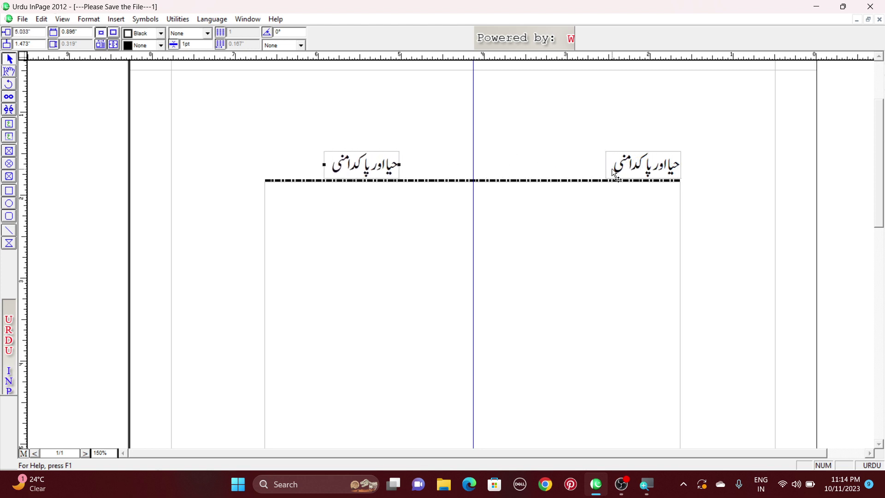
pyautogui.press('Left')
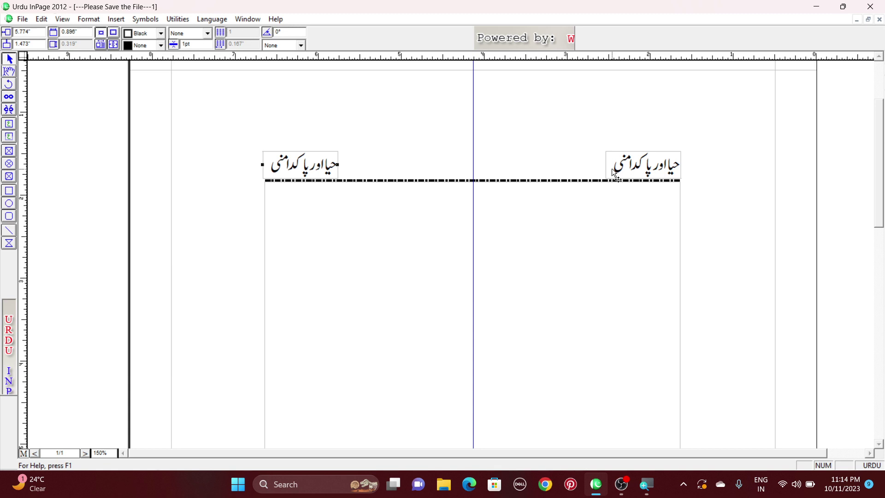
pyautogui.press('Right')
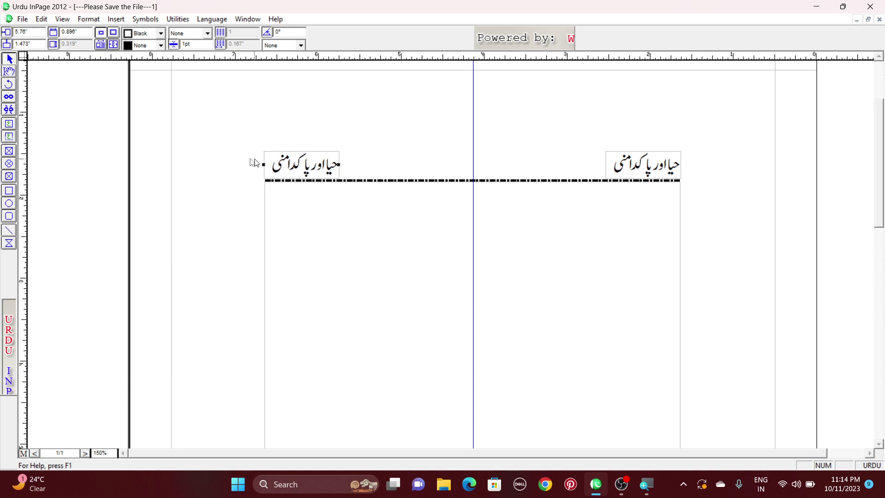
# Step: Replace the text in the copied header box with the author's full name
pyautogui.click(8, 71)
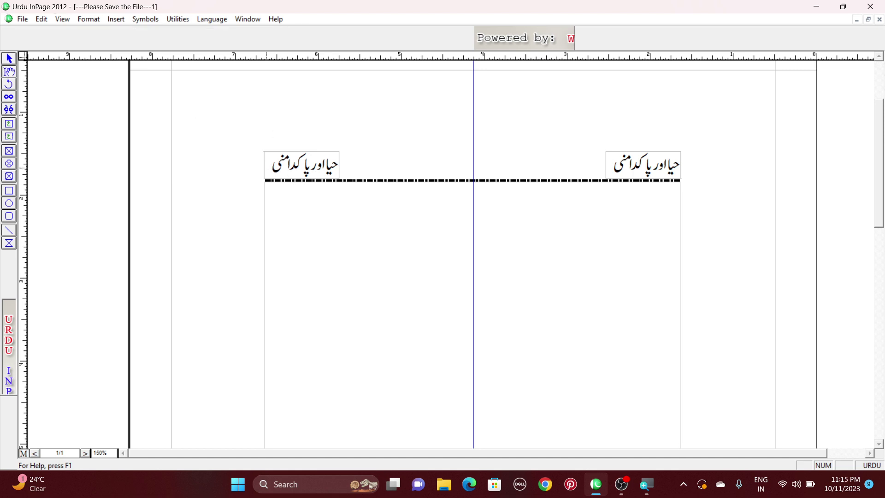
pyautogui.moveTo(270, 167); pyautogui.dragTo(340, 165)
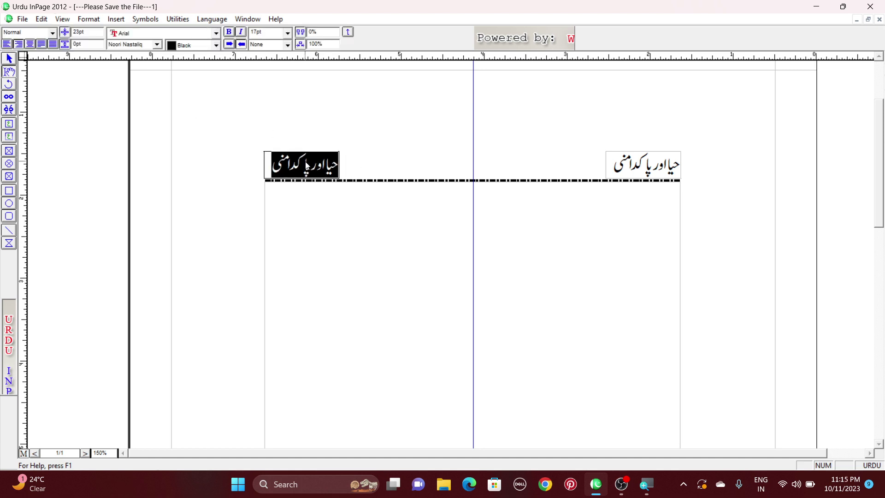
pyautogui.write('پیر زوال')
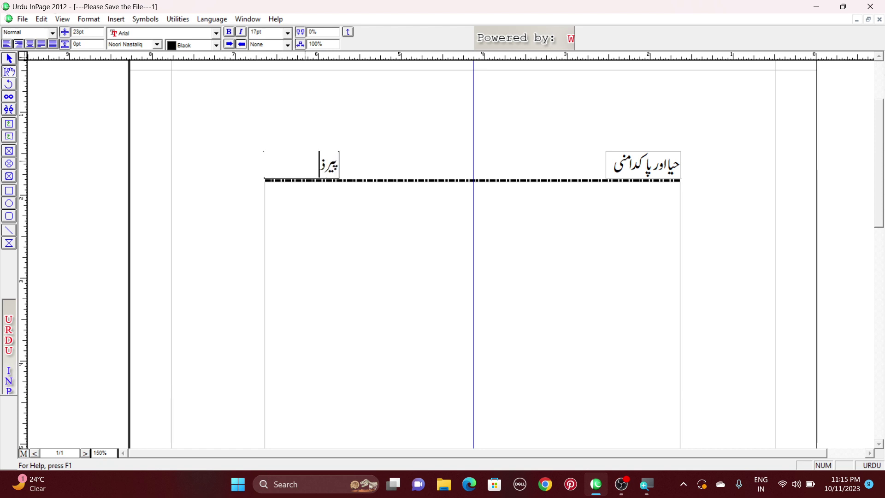
pyautogui.write('فقارا')
pyautogui.write('ح')
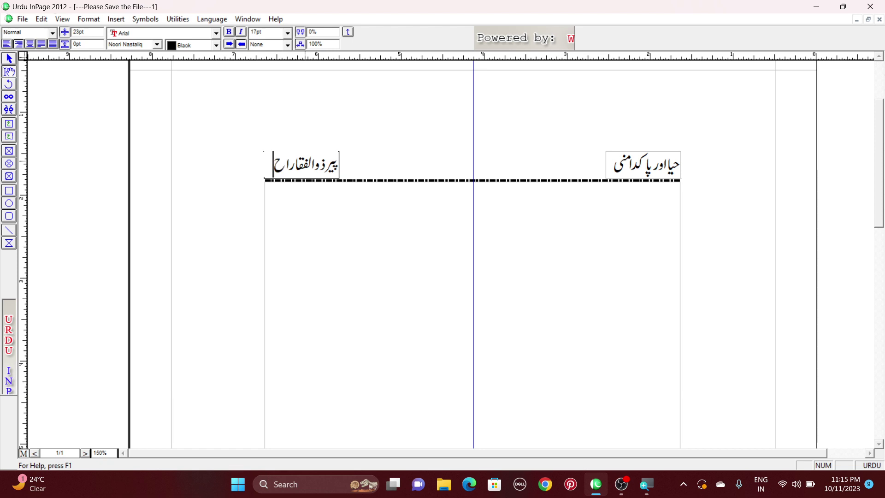
pyautogui.write('مد نقشبنی')
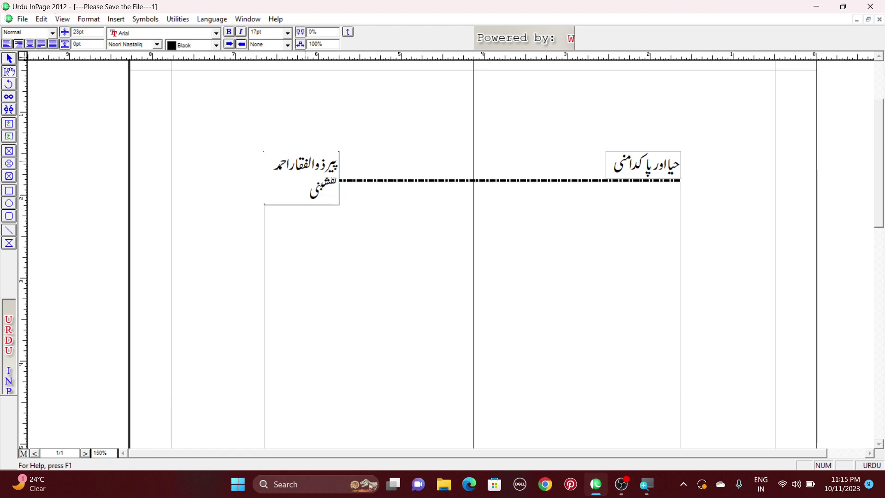
pyautogui.press('BackSpace')
pyautogui.press('BackSpace')
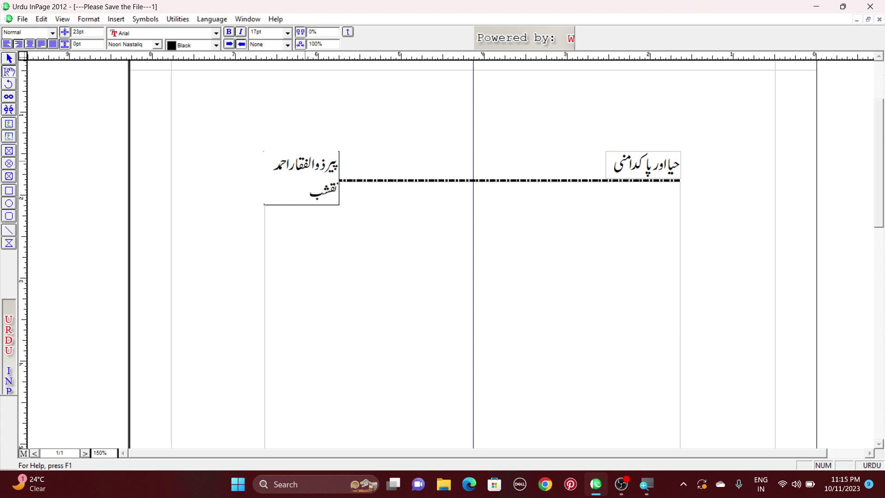
pyautogui.write('ندی')
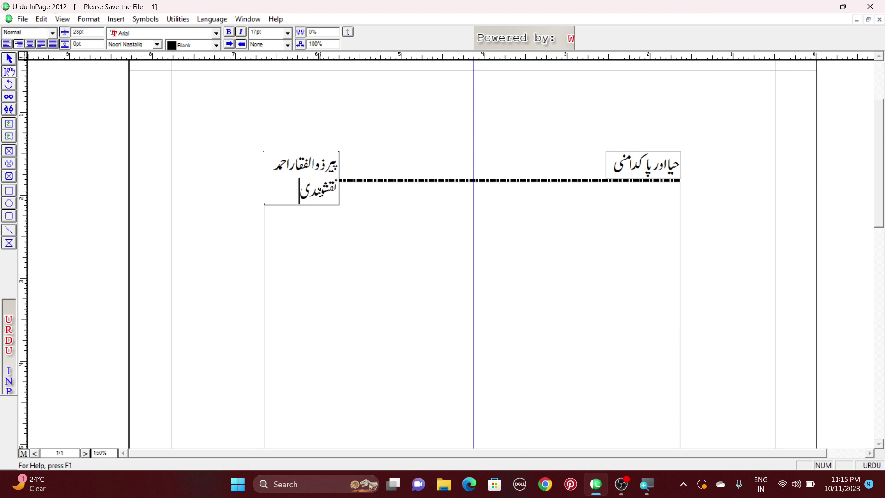
# Step: Widen the author name box to about 1.36 inches and nudge it down to a vertical position of 1.501 inches
pyautogui.click(8, 59)
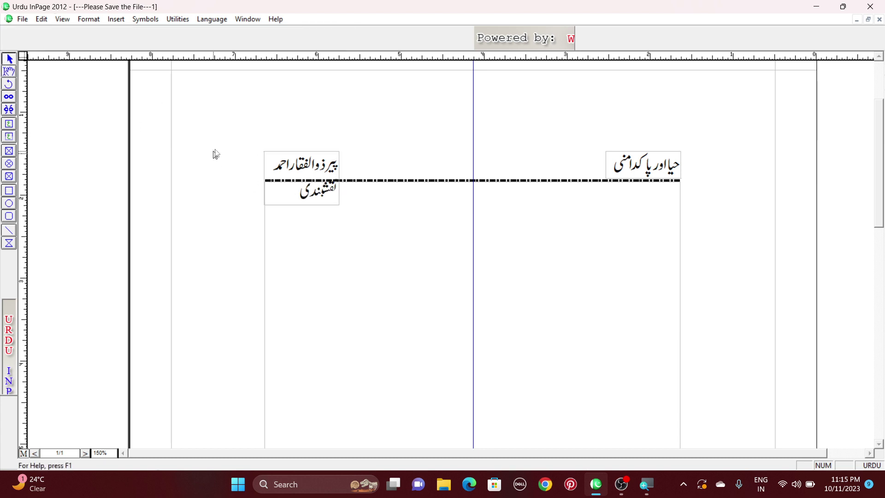
pyautogui.click(293, 194)
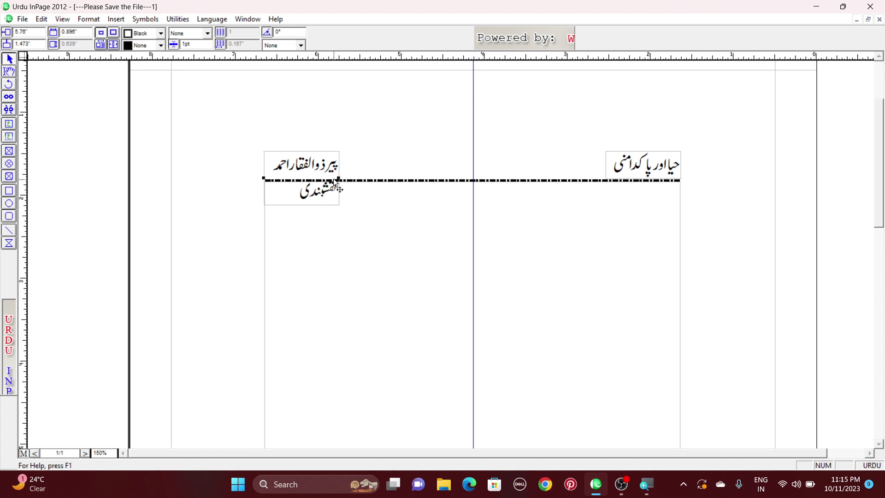
pyautogui.moveTo(334, 179); pyautogui.dragTo(378, 179)
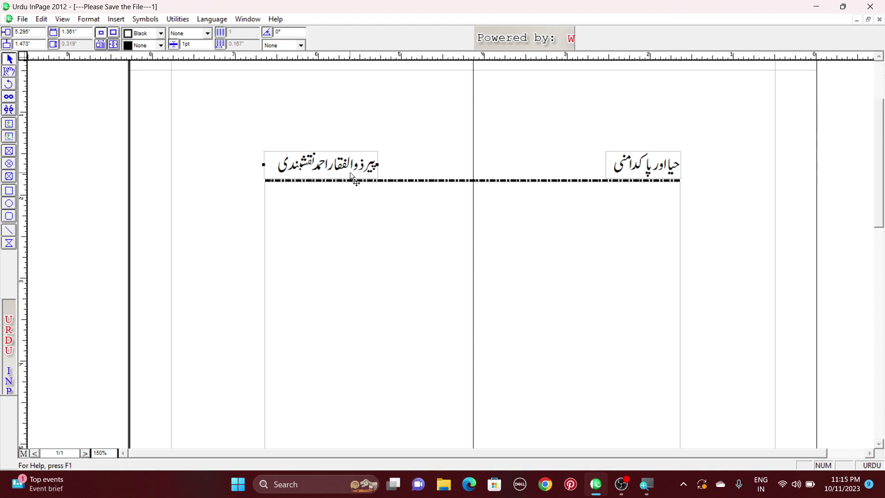
pyautogui.press('Down')
pyautogui.press('Down')
pyautogui.press('Down')
pyautogui.press('Down')
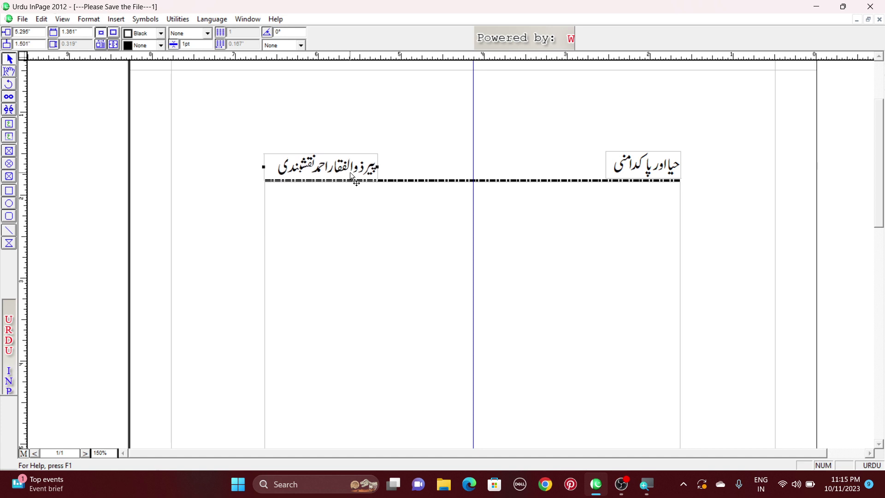
# Step: Duplicate the author name box and move the copy to the middle of the header line, at a horizontal position of 3.501 inches
pyautogui.click(8, 73)
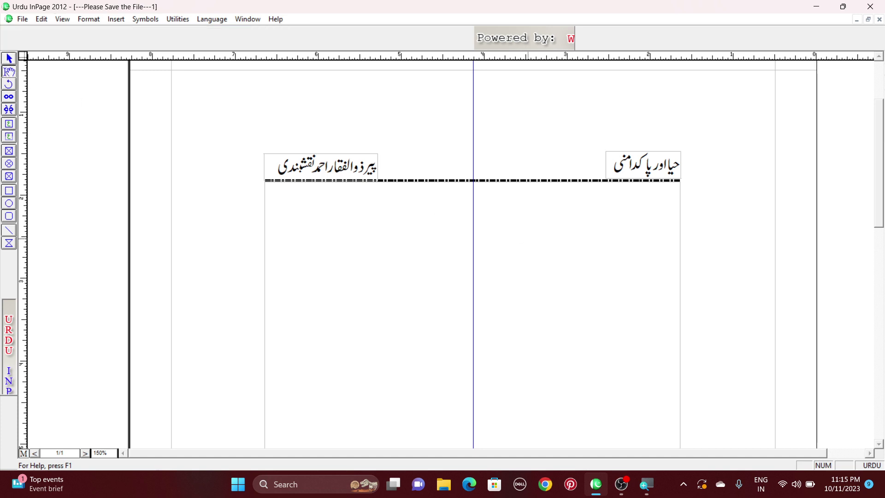
pyautogui.click(353, 169)
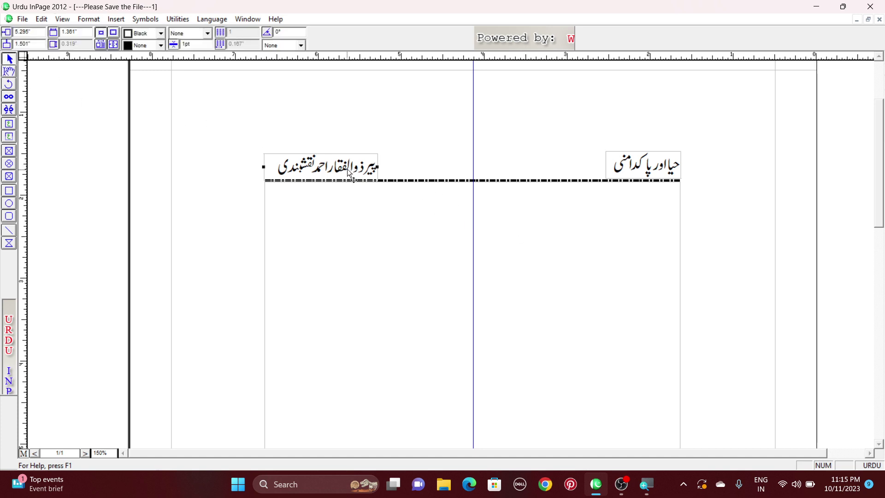
pyautogui.click(348, 169)
pyautogui.press('Right')
pyautogui.press('Right')
pyautogui.press('Right')
pyautogui.press('Right')
pyautogui.press('Right')
pyautogui.press('Right')
pyautogui.press('Right')
pyautogui.press('Right')
pyautogui.press('Right')
pyautogui.press('Right')
pyautogui.press('Right')
pyautogui.press('Right')
pyautogui.press('Right')
pyautogui.press('Right')
pyautogui.press('Right')
pyautogui.press('Right')
pyautogui.press('Right')
pyautogui.press('Right')
pyautogui.press('Right')
pyautogui.press('Right')
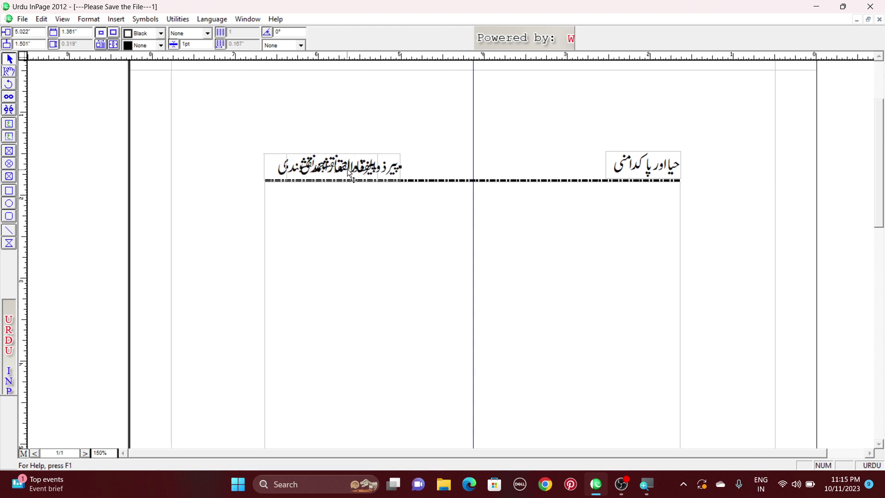
pyautogui.press('Right')
pyautogui.press('Right')
pyautogui.press('Right')
pyautogui.press('Right')
pyautogui.press('Right')
pyautogui.press('Right')
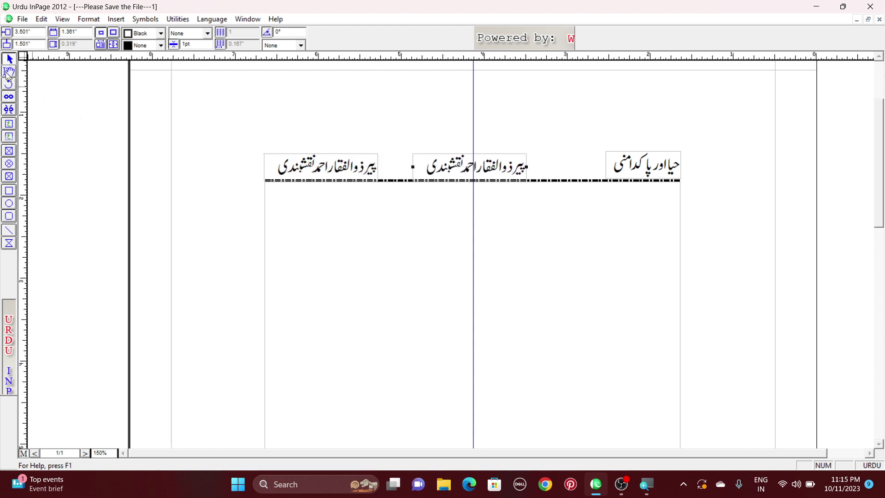
# Step: Left-align the author's name in the original header box at the line's left end
pyautogui.click(10, 72)
pyautogui.click(356, 181)
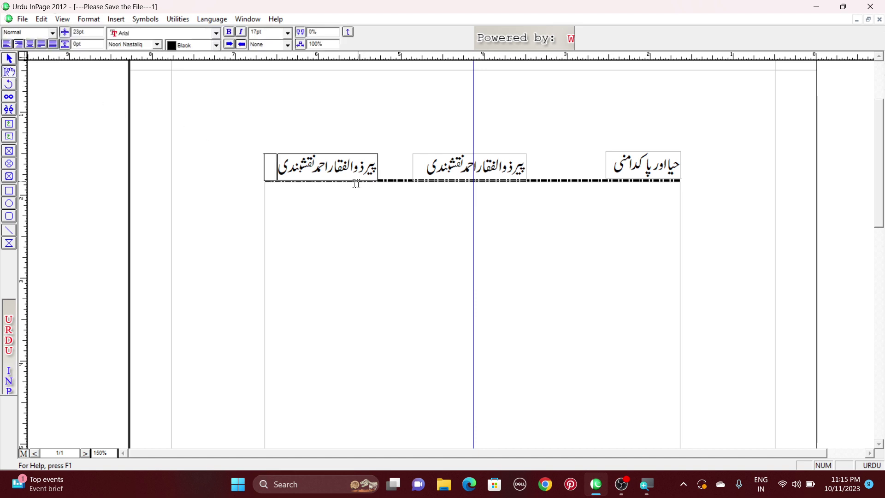
pyautogui.click(6, 45)
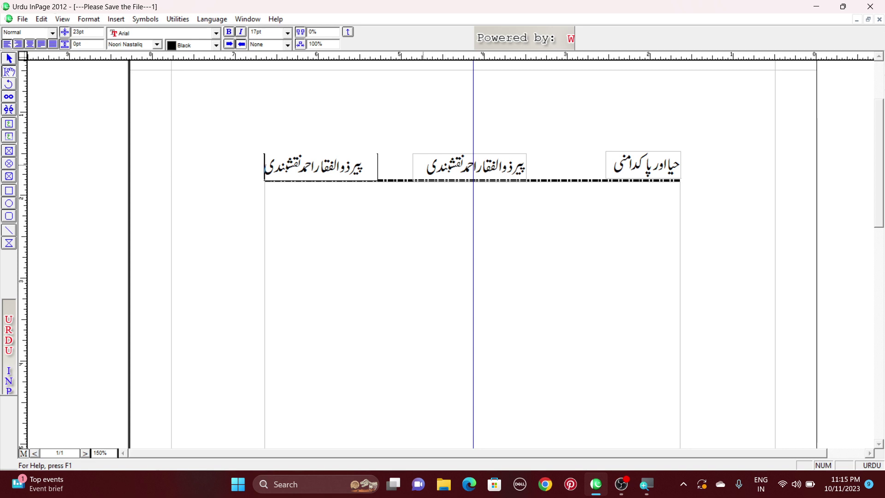
# Step: Centre the text in the middle header box and replace it with an automatic page number
pyautogui.click(424, 168)
pyautogui.click(30, 44)
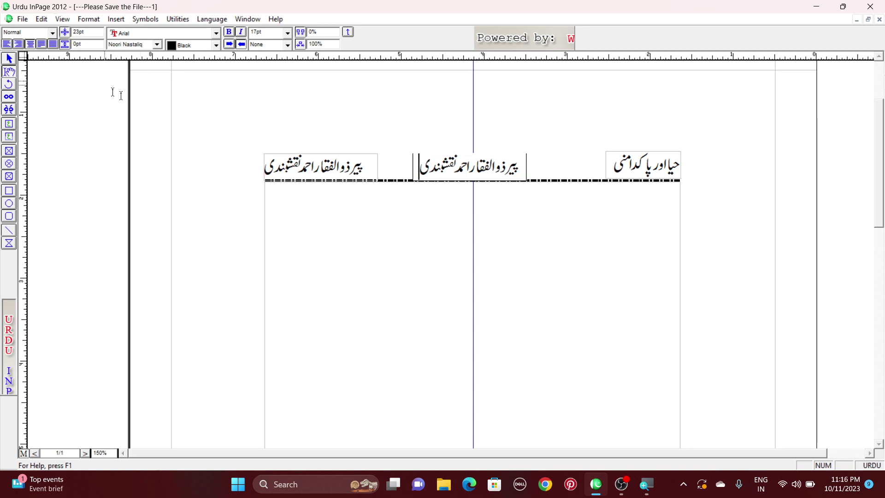
pyautogui.moveTo(418, 171); pyautogui.dragTo(518, 168)
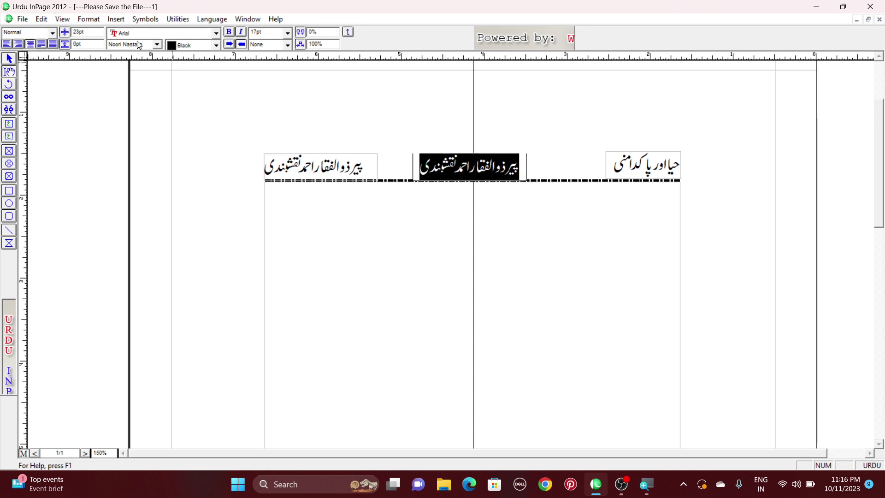
pyautogui.click(116, 19)
pyautogui.click(128, 45)
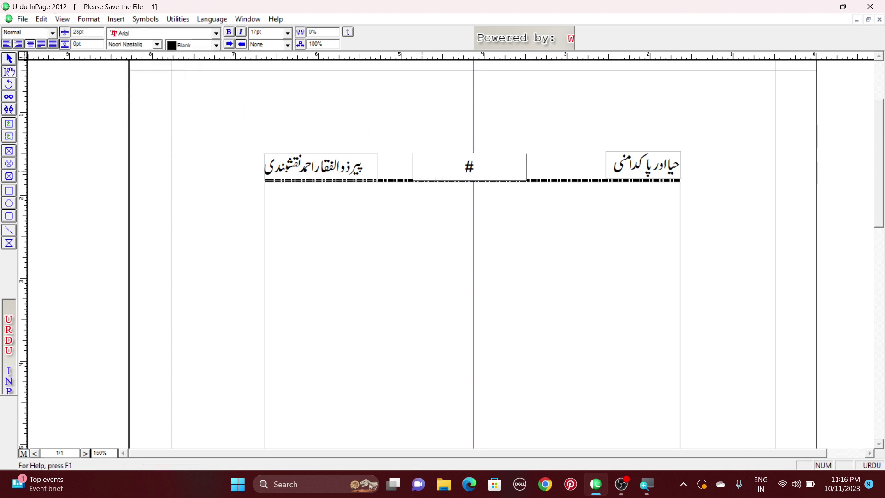
# Step: Nudge the page number box right to a horizontal position of 3.459 inches, centring it on the vertical guide
pyautogui.click(9, 58)
pyautogui.click(471, 170)
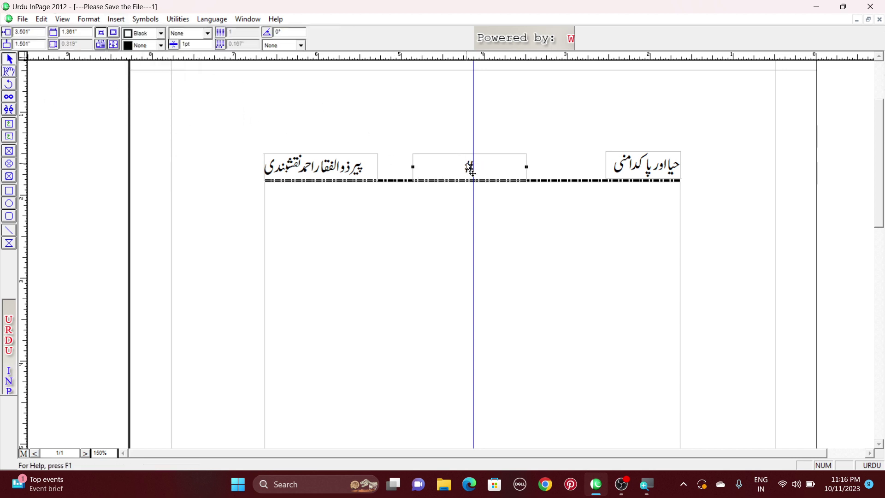
pyautogui.press('Right')
pyautogui.press('Right')
pyautogui.press('Right')
# Step: Duplicate the header line and move the copy down to the text frame's bottom edge, at a vertical position of 9.869 inches
pyautogui.rightClick(467, 163)
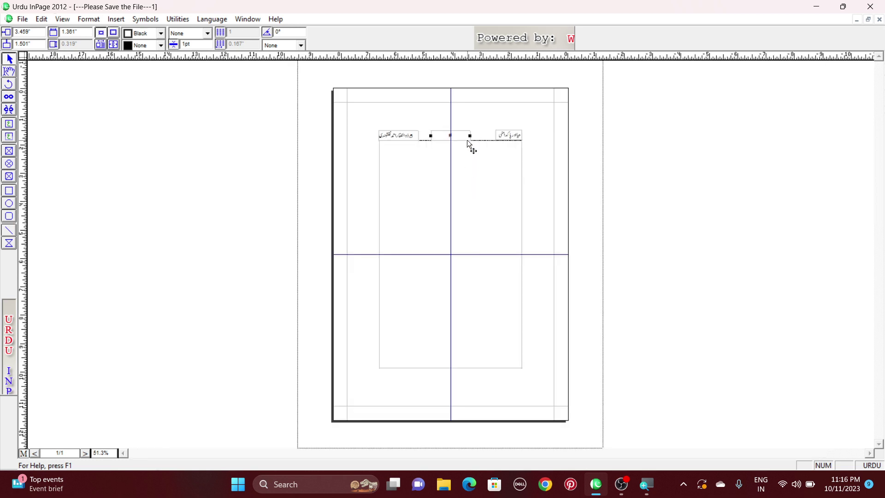
pyautogui.rightClick(466, 139)
pyautogui.click(536, 143)
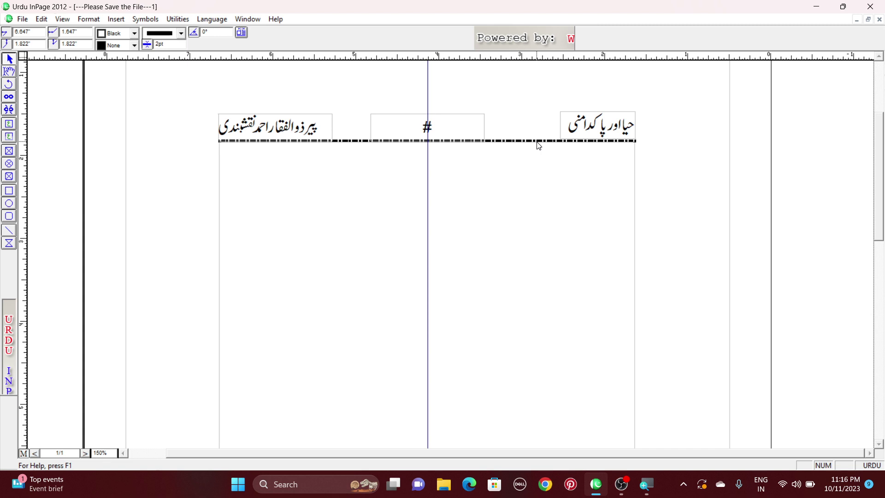
pyautogui.click(536, 143)
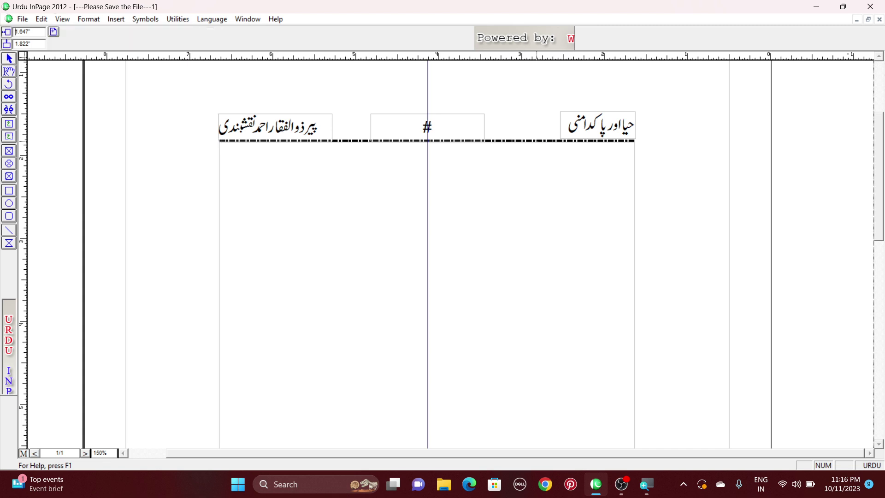
pyautogui.click(538, 142)
pyautogui.press('Down')
pyautogui.press('Down')
pyautogui.press('Down')
pyautogui.press('Down')
pyautogui.press('Down')
pyautogui.press('Down')
pyautogui.press('Down')
pyautogui.press('Down')
pyautogui.press('Down')
pyautogui.press('Down')
pyautogui.press('Down')
pyautogui.press('Down')
pyautogui.press('Down')
pyautogui.press('Down')
pyautogui.press('Down')
pyautogui.press('Down')
pyautogui.press('Down')
pyautogui.press('Down')
pyautogui.press('Down')
pyautogui.press('Down')
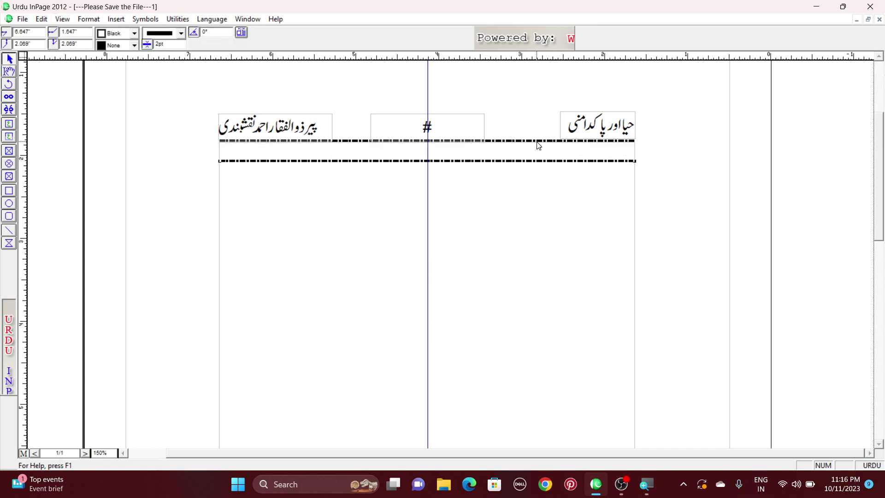
pyautogui.press('Down')
pyautogui.press('Down')
pyautogui.press('Down')
pyautogui.press('Down')
pyautogui.press('Down')
pyautogui.press('Down')
pyautogui.press('Down')
pyautogui.press('Down')
pyautogui.press('Down')
pyautogui.press('Down')
pyautogui.press('Down')
pyautogui.press('Down')
pyautogui.press('Down')
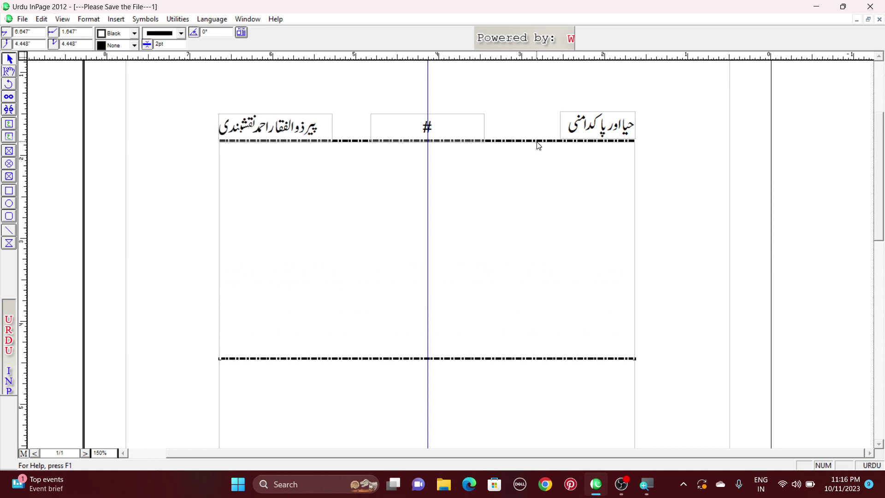
pyautogui.press('Down')
pyautogui.press('Down')
pyautogui.press('Down')
pyautogui.press('Down')
pyautogui.press('Down')
pyautogui.press('Down')
pyautogui.press('Down')
pyautogui.press('Down')
pyautogui.press('Down')
pyautogui.press('Down')
pyautogui.press('Down')
pyautogui.press('Down')
pyautogui.press('Down')
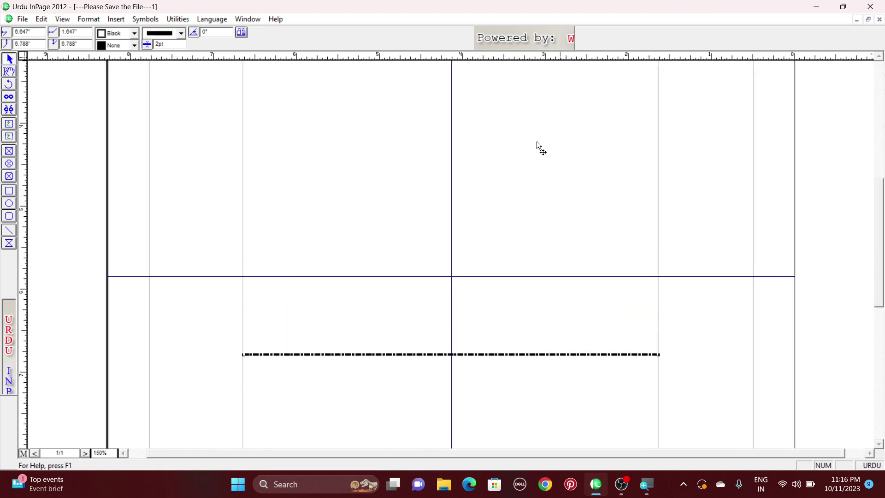
pyautogui.press('Down')
pyautogui.press('Down')
pyautogui.press('Down')
pyautogui.press('Down')
pyautogui.press('Down')
pyautogui.press('Down')
pyautogui.press('Down')
pyautogui.press('Down')
pyautogui.press('Down')
pyautogui.press('Down')
pyautogui.press('Down')
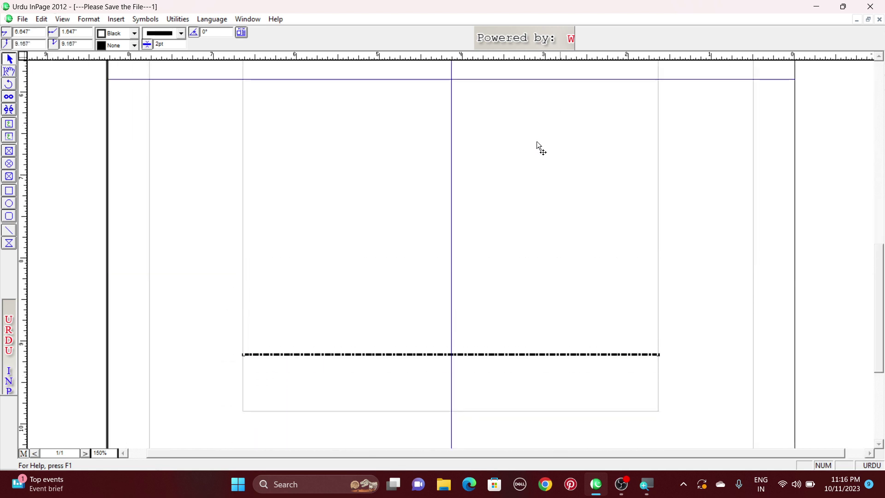
pyautogui.press('Up')
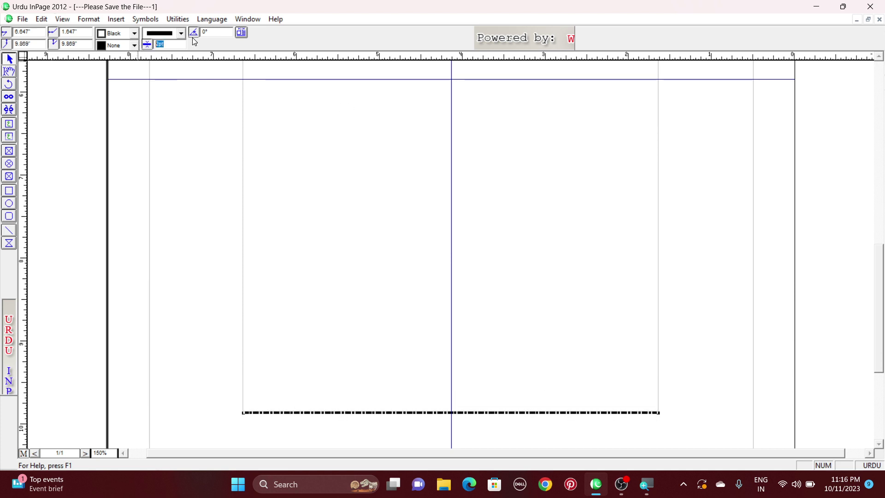
# Step: Make the bottom line a solid 1 pt line and nudge it up to a vertical position of 9.855 inches
pyautogui.write('1')
pyautogui.press('Return')
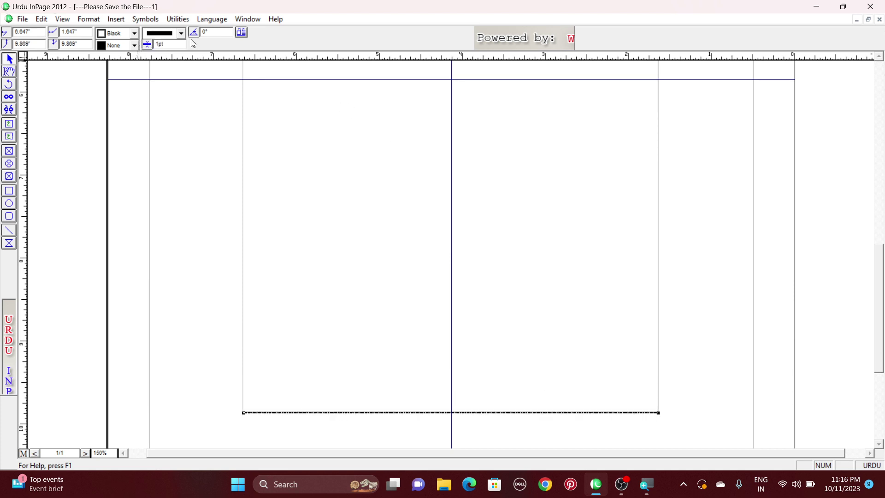
pyautogui.click(166, 35)
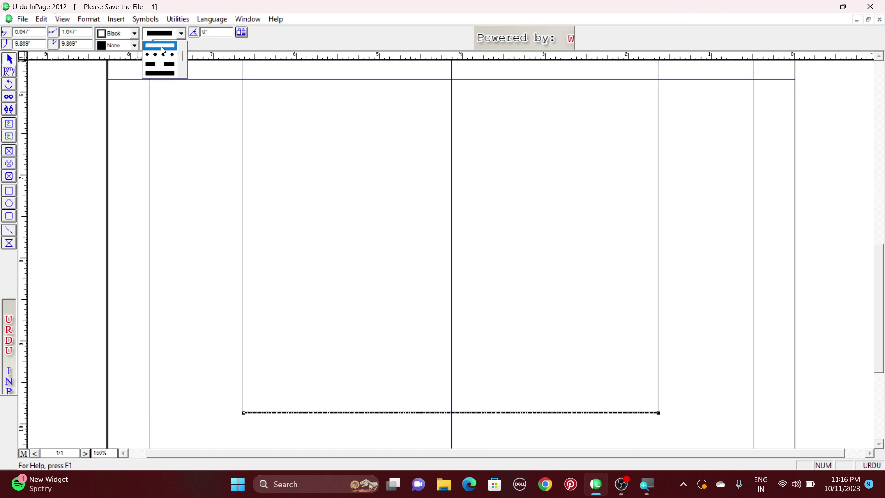
pyautogui.click(163, 49)
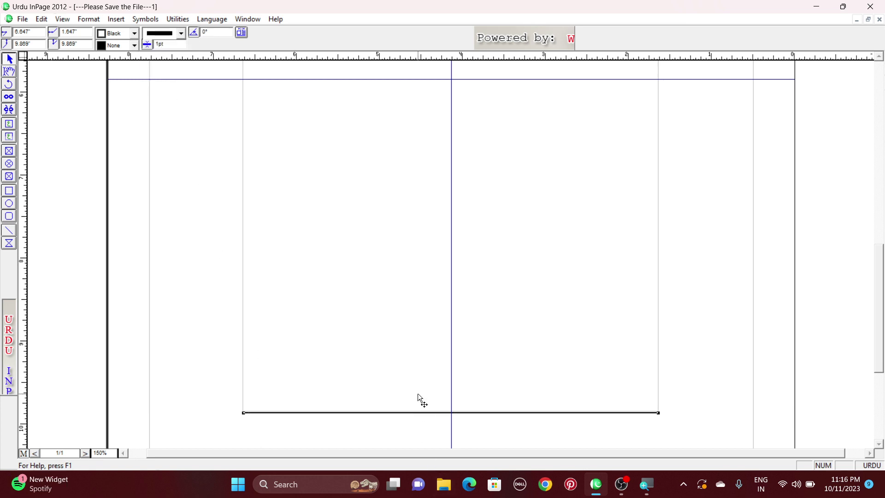
pyautogui.press('Up')
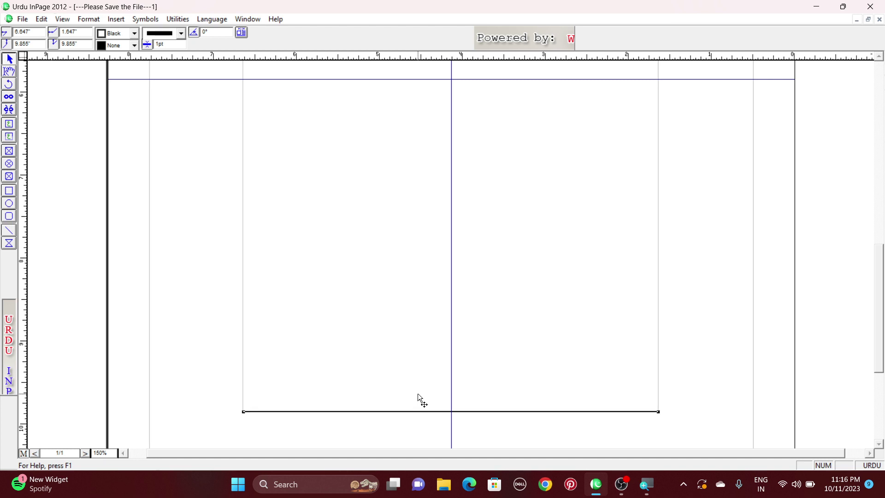
# Step: Remove the vertical and horizontal centre guides from the master page and return to the document page
pyautogui.rightClick(417, 393)
pyautogui.rightClick(438, 115)
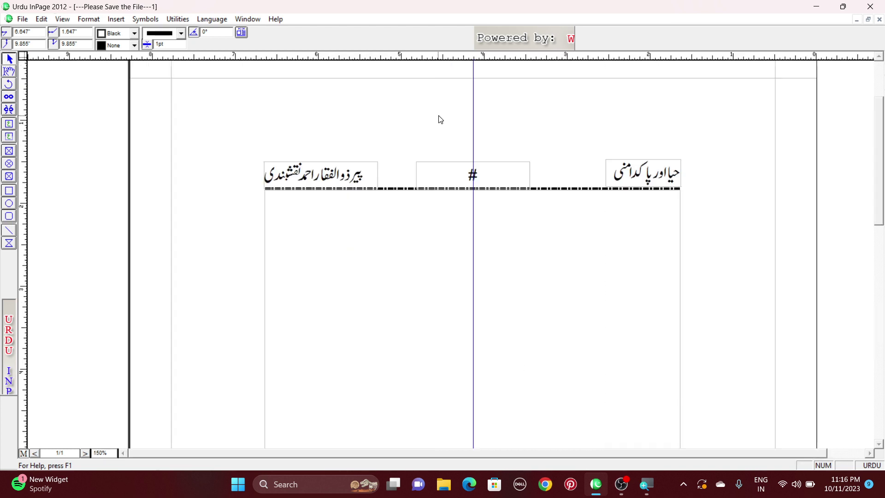
pyautogui.moveTo(474, 128)
pyautogui.mouseDown()
pyautogui.moveTo(111, 145)
pyautogui.moveTo(24, 162)
pyautogui.mouseUp()
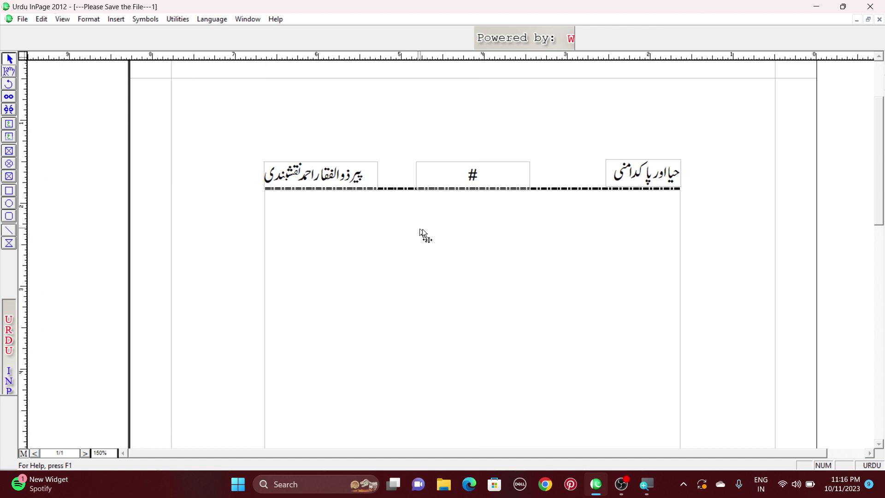
pyautogui.hotkey('ctrl', '0')
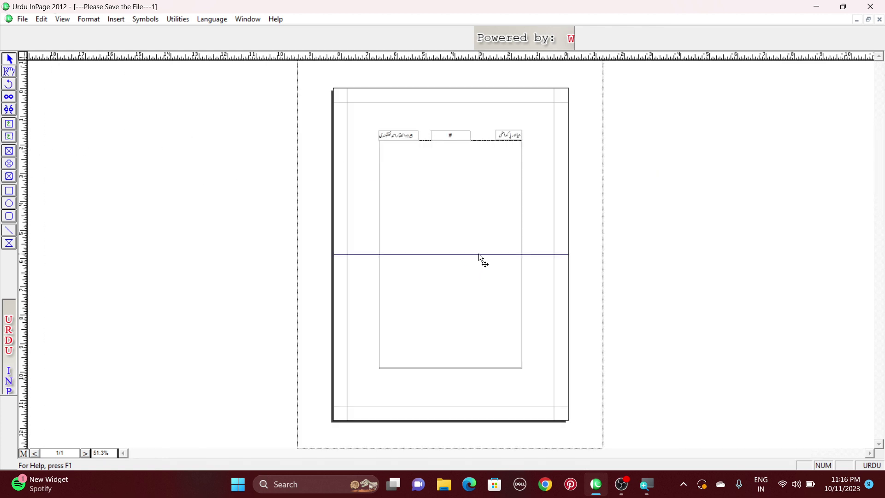
pyautogui.moveTo(479, 253); pyautogui.dragTo(476, 58)
pyautogui.hotkey('ctrl', '6')
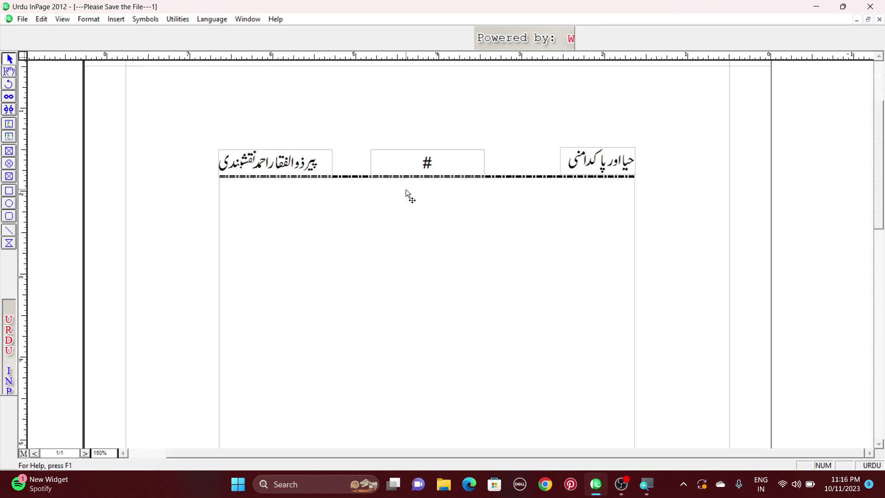
pyautogui.click(22, 454)
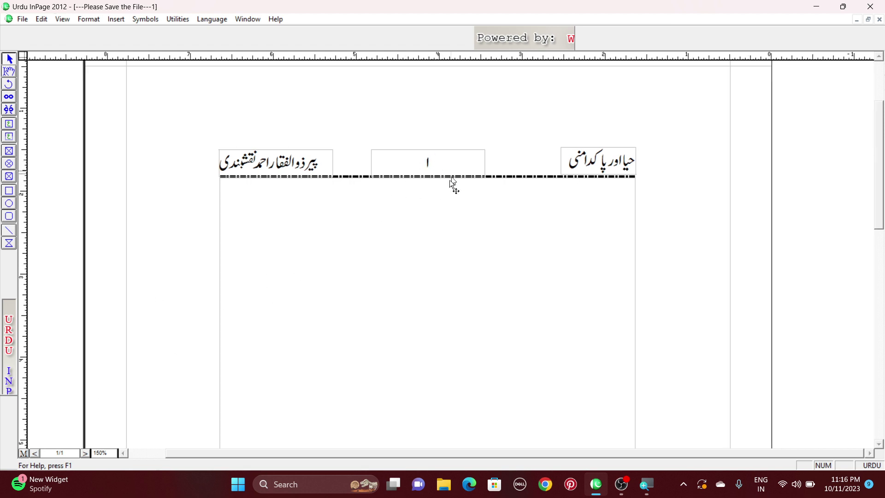
pyautogui.click(9, 71)
pyautogui.click(563, 226)
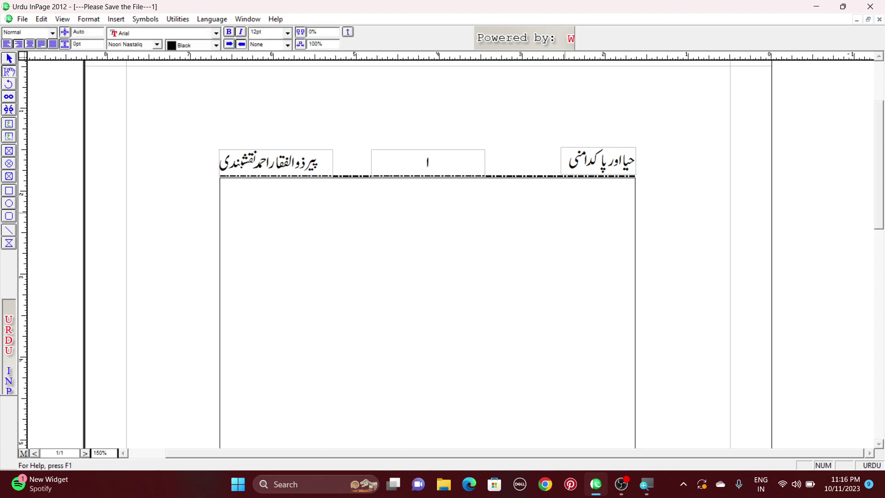
pyautogui.hotkey('ctrl', 'v')
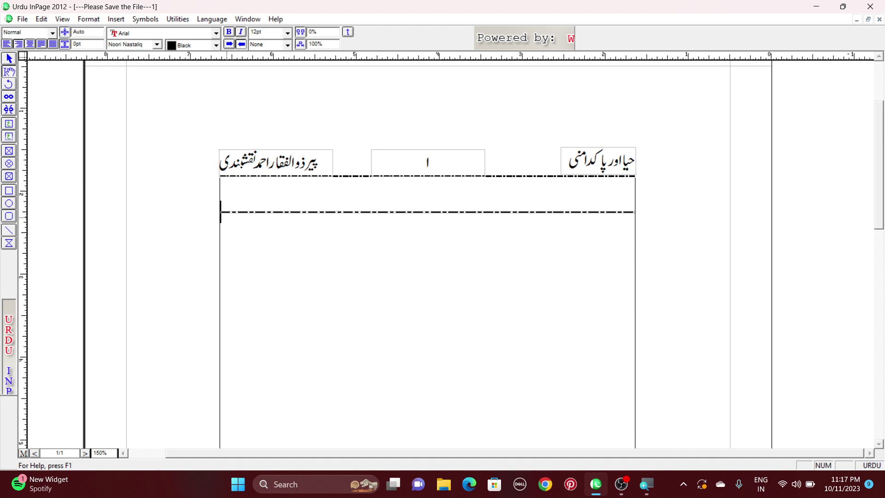
pyautogui.click(285, 213)
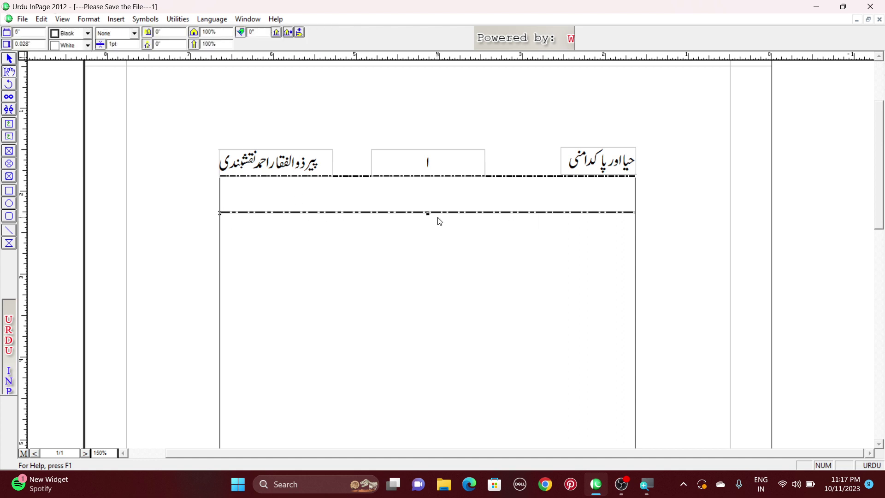
pyautogui.press('Delete')
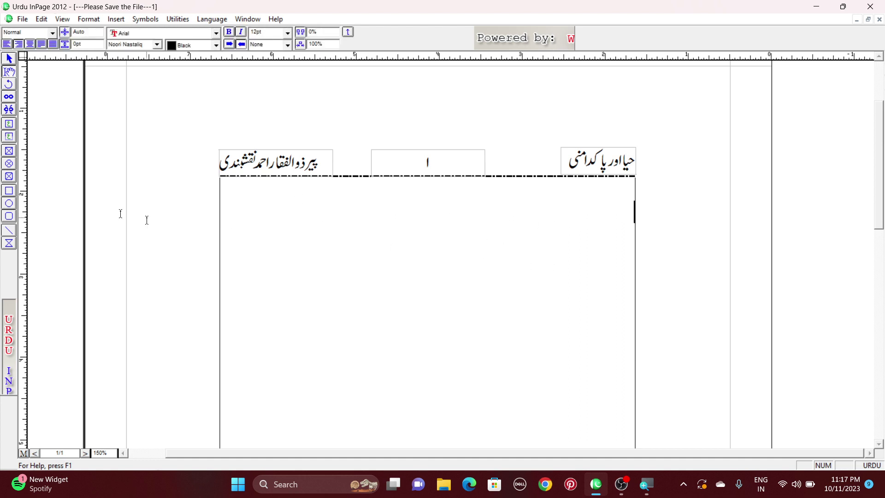
# Step: Copy the last paragraph from the "Facing and double page" document and paste it into the empty text frame of the unsaved book document
pyautogui.click(247, 19)
pyautogui.click(299, 119)
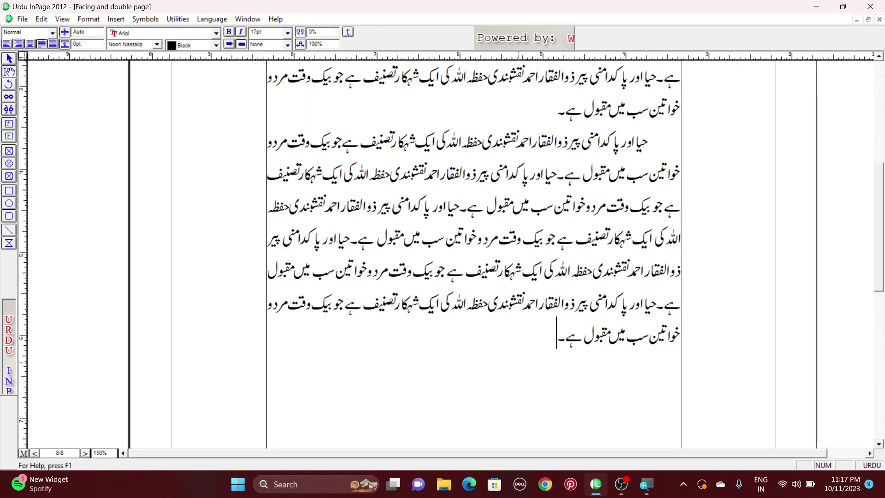
pyautogui.moveTo(559, 340); pyautogui.dragTo(671, 181)
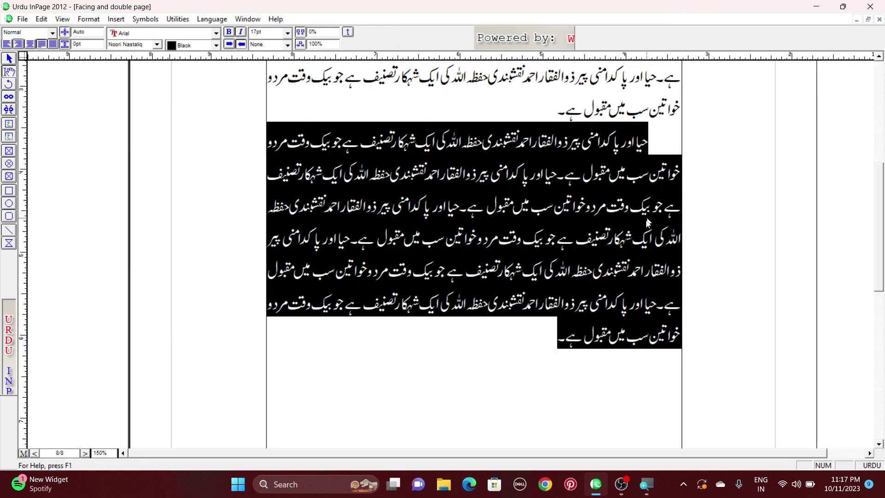
pyautogui.click(488, 348)
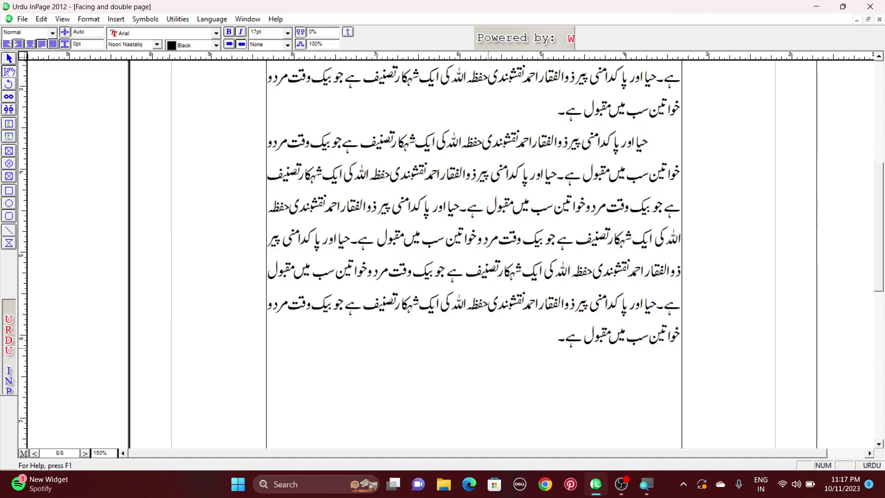
pyautogui.hotkey('ctrl', 'Tab')
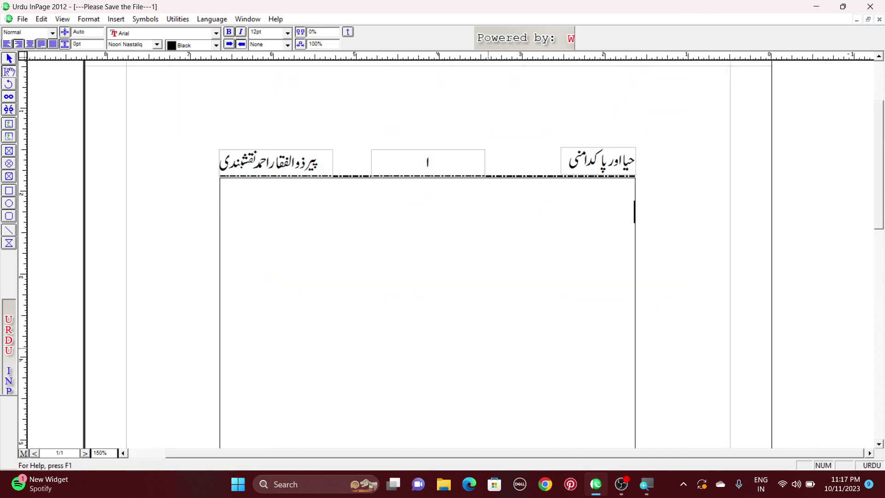
pyautogui.write('حیااور پاکدامنی پیر ذوالفقار احمد نقشبندی حفظہ اللہ کی ایک شہکار تصنیف ہے جو بیک وقت مرد وخواتین سب میں مقبول ہے۔حیااور پاکدامنی پیر ذوالفقار احمد نقشبندی حفظہ اللہ کی ایک شہکار تصنیف ہے جو بیک وقت مرد وخواتین سب میں مقبول ہے۔حیااور پاکدامنی پیر ذوالفقار احمد نقشبندی حفظہ اللہ کی ایک شہکار تصنیف ہے جو بیک وقت مرد وخواتین سب میں مقبول ہے۔حیااور پاکدامنی پیر ذوالفقار احمد نقشبندی حفظہ اللہ کی ایک شہکار تصنیف ہے جو بیک وقت مرد وخواتین سب میں مقبول ہے۔')
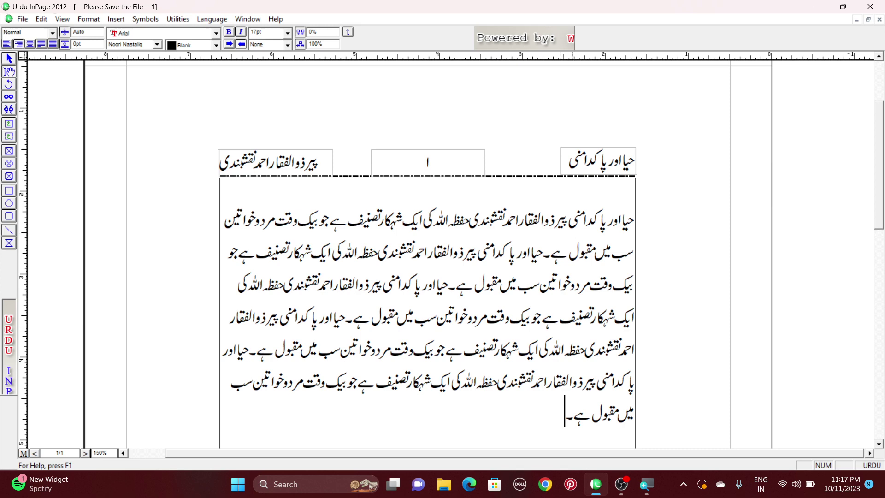
# Step: Copy the title "حیا اور پاکدامنی" from the paragraph's start and paste it as a centred heading on a new line above the paragraph
pyautogui.moveTo(568, 218); pyautogui.dragTo(635, 220)
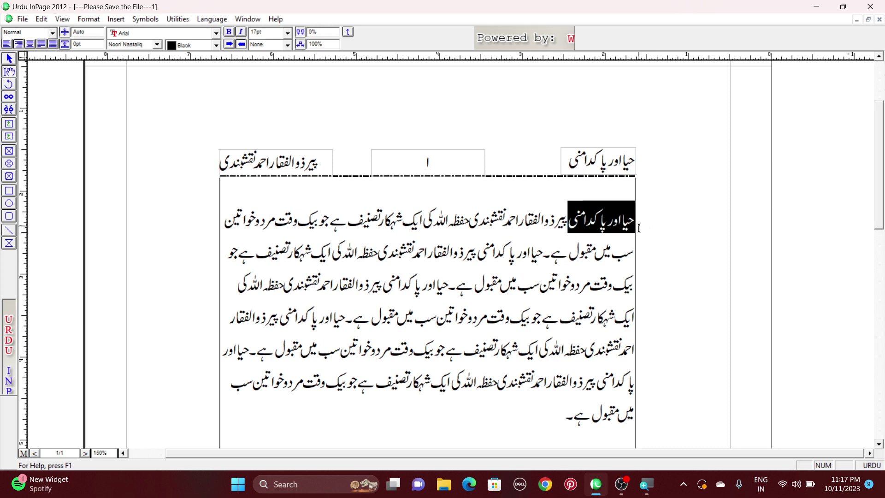
pyautogui.click(548, 216)
pyautogui.click(632, 218)
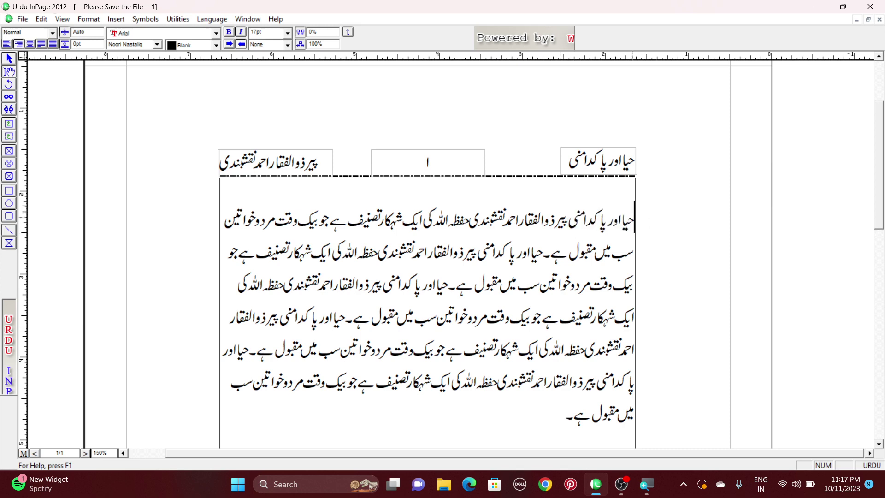
pyautogui.press('Return')
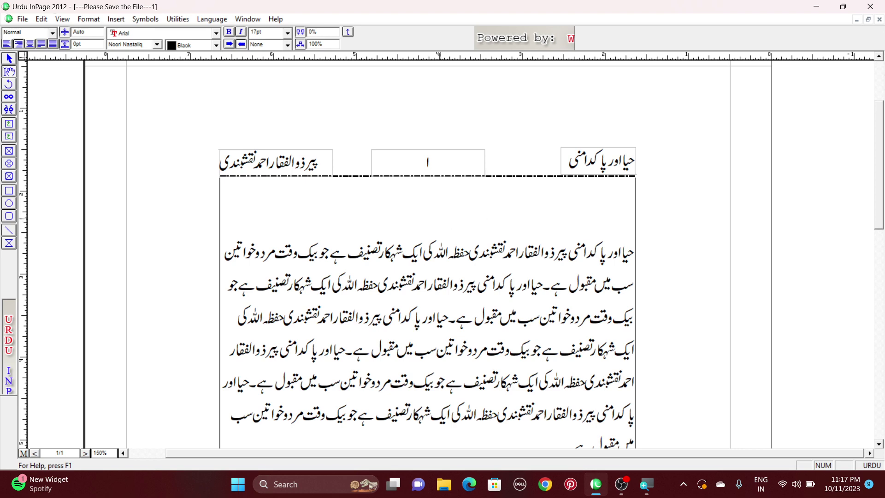
pyautogui.hotkey('ctrl', 'shift', 'c')
pyautogui.hotkey('ctrl', 'v')
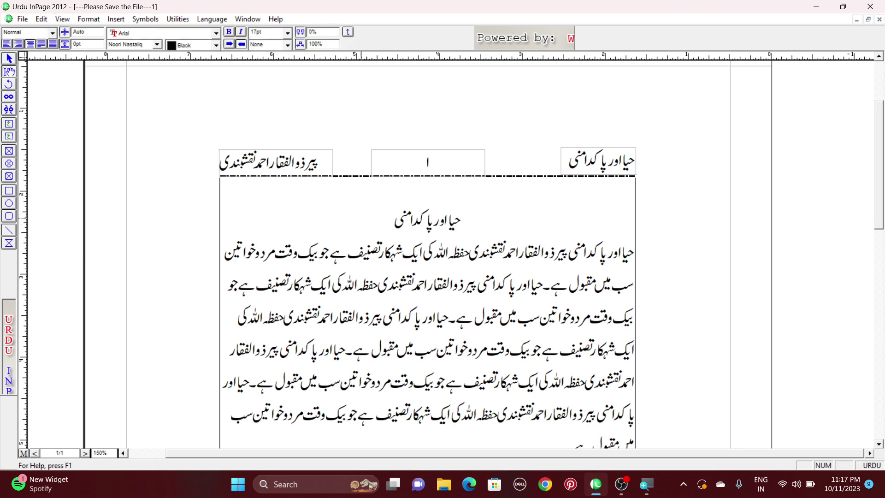
# Step: Set the font size of the heading above the body text to 30 pt
pyautogui.hotkey('shift', 'Home')
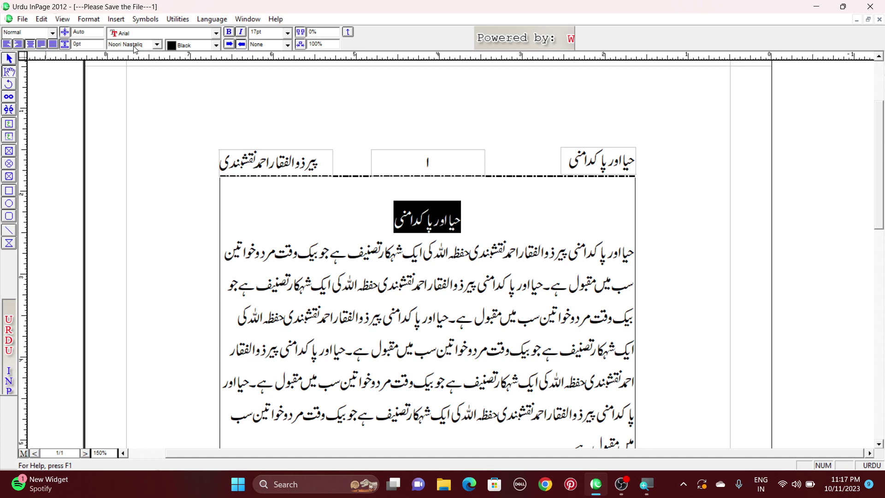
pyautogui.click(256, 32)
pyautogui.write('30')
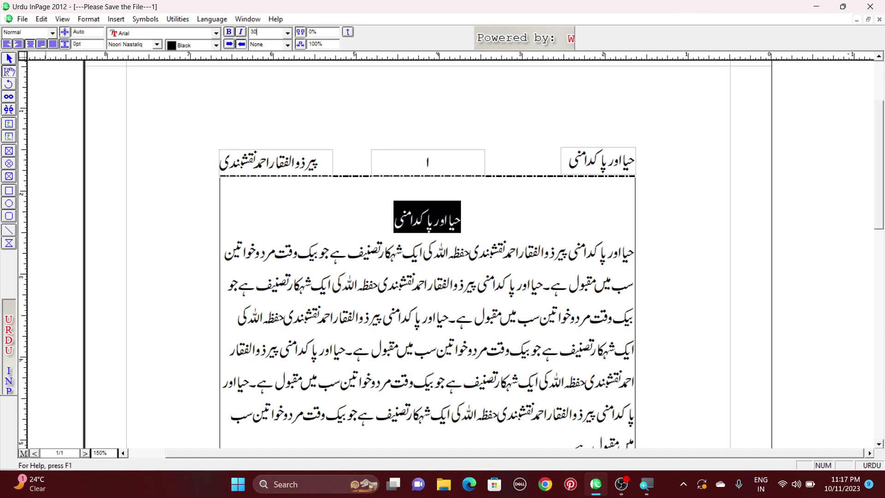
pyautogui.press('Return')
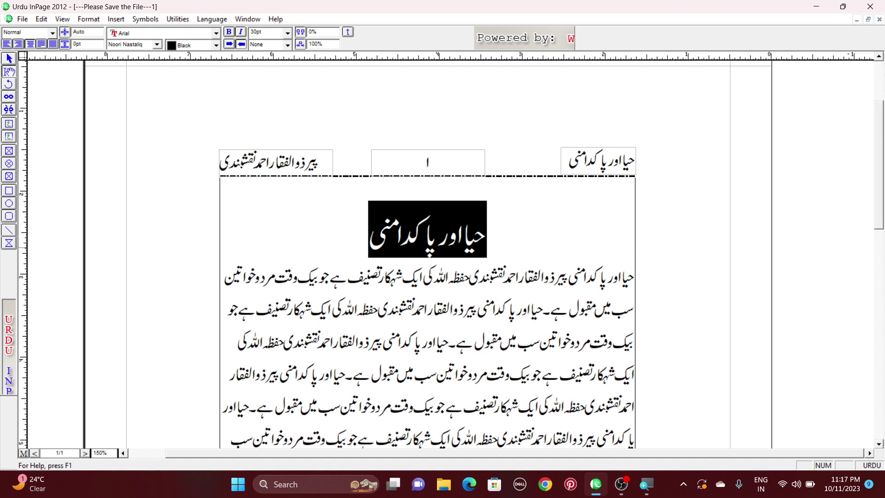
pyautogui.click(338, 247)
# Step: Indent the first line of the body paragraph with a tab and justify the whole paragraph
pyautogui.click(632, 277)
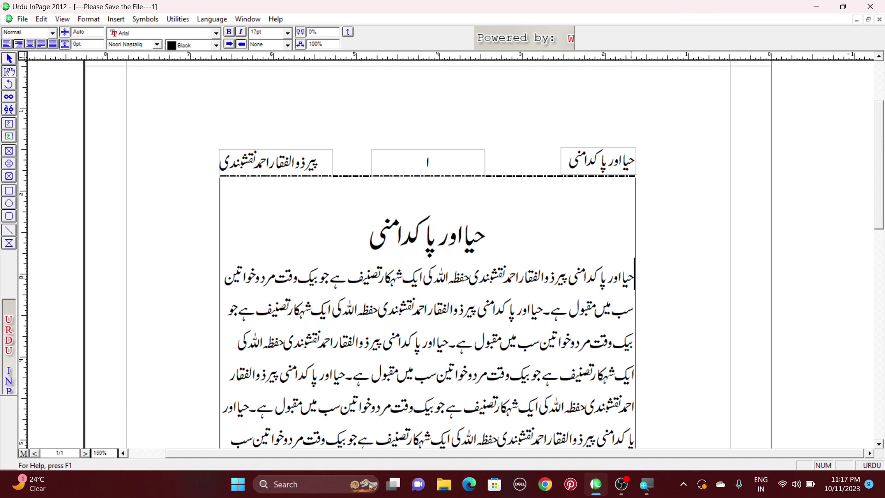
pyautogui.press('Tab')
pyautogui.press('F5')
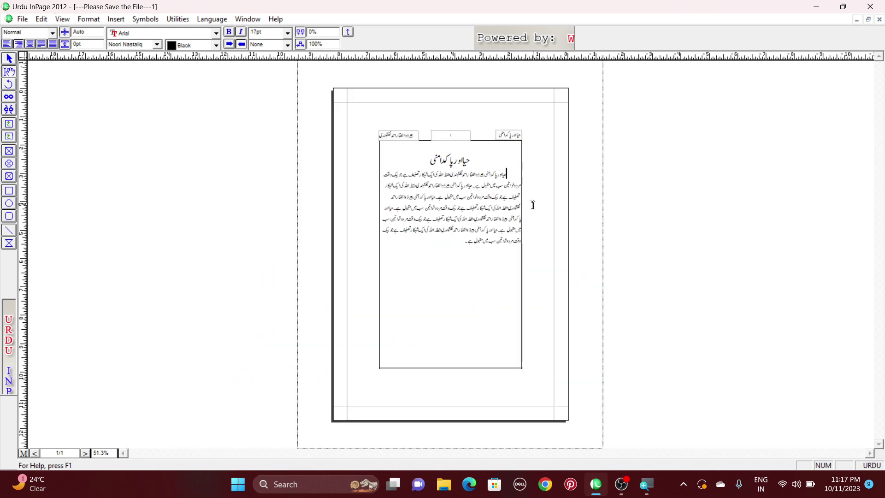
pyautogui.press('F5')
pyautogui.hotkey('ctrl', 'shift', 'End')
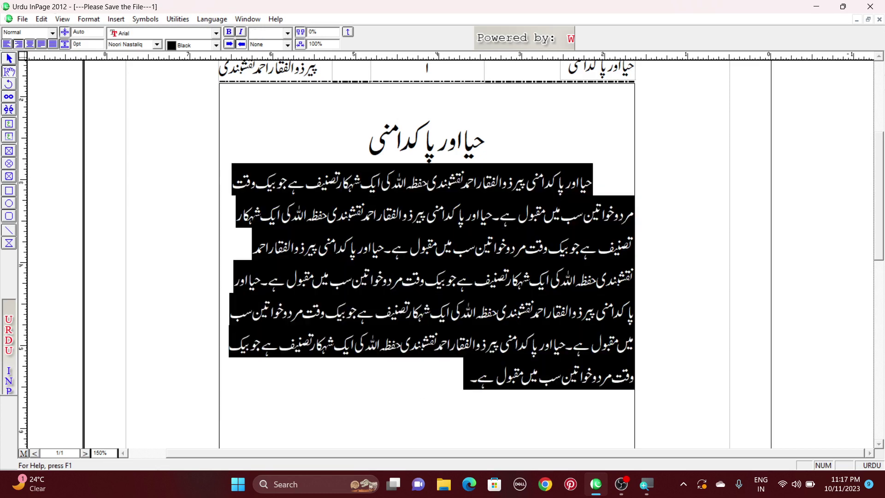
pyautogui.click(41, 44)
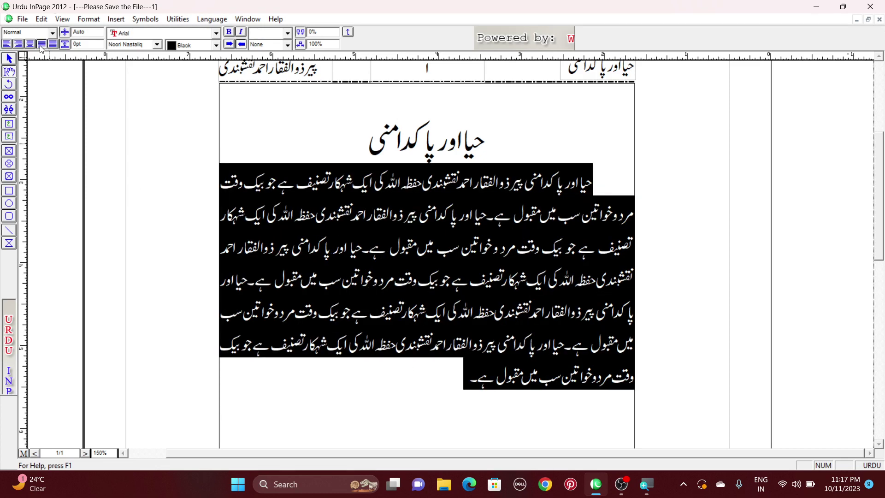
pyautogui.click(405, 386)
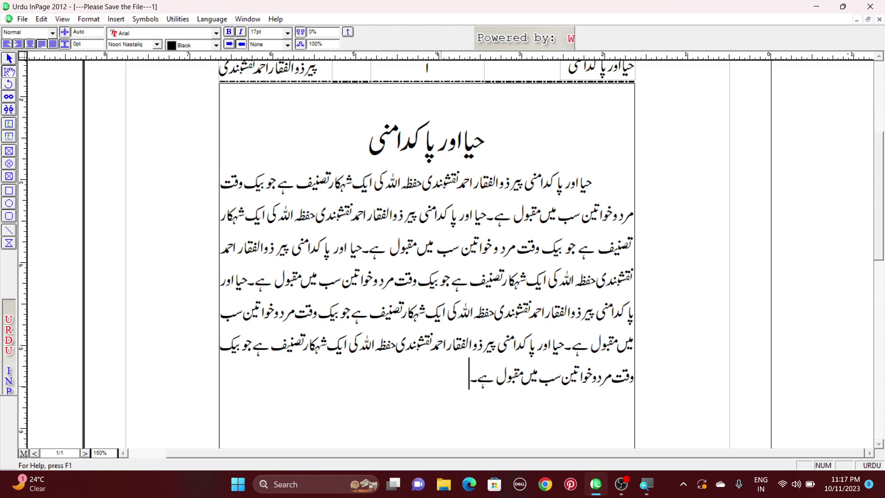
# Step: Duplicate the body paragraph below itself, indent the copy's first line with a tab and check the full page
pyautogui.moveTo(440, 386); pyautogui.dragTo(599, 181)
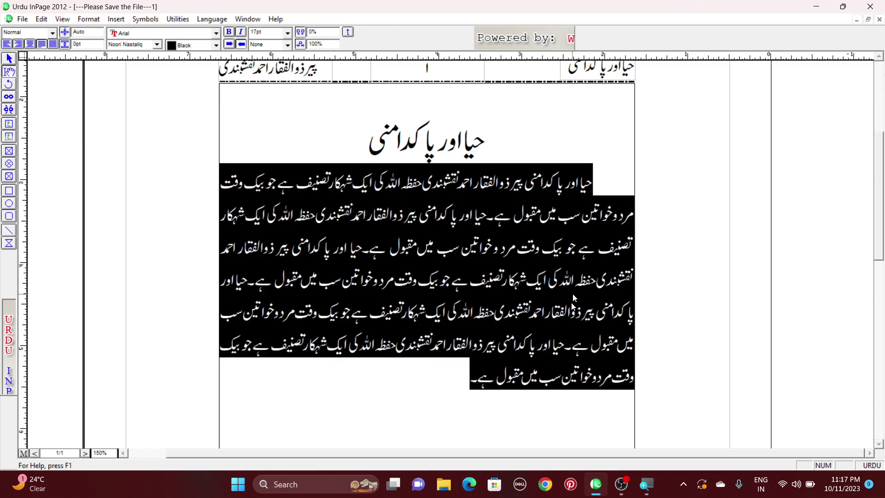
pyautogui.click(433, 416)
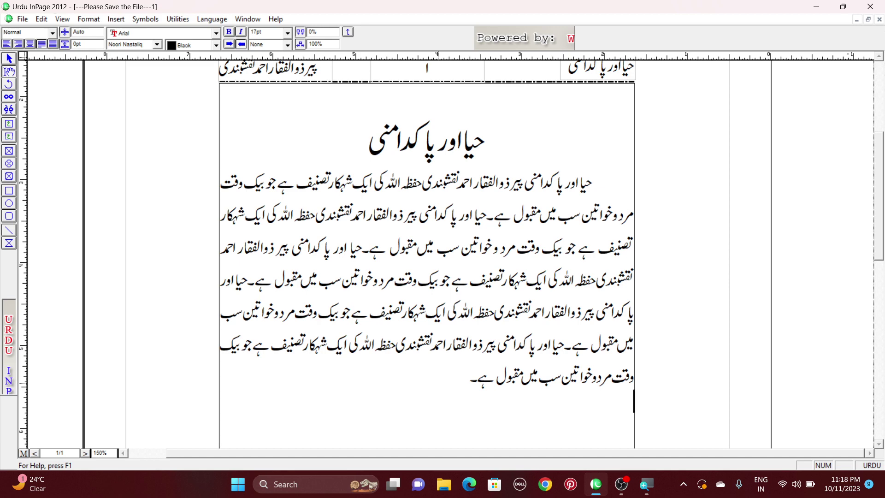
pyautogui.hotkey('ctrl', 'v')
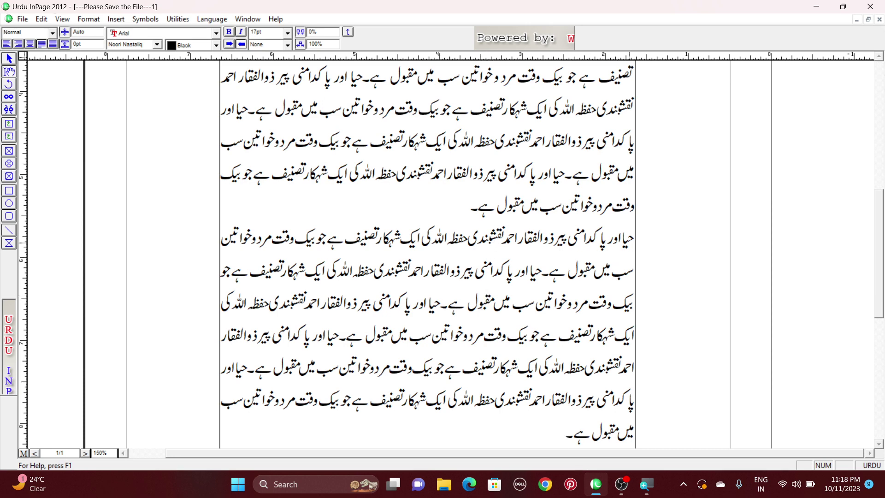
pyautogui.press('Tab')
pyautogui.hotkey('ctrl', '0')
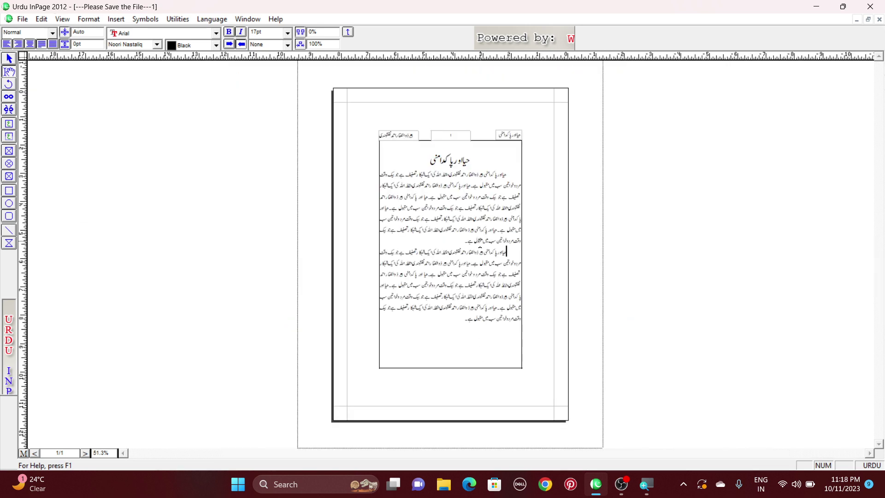
pyautogui.hotkey('ctrl', '5')
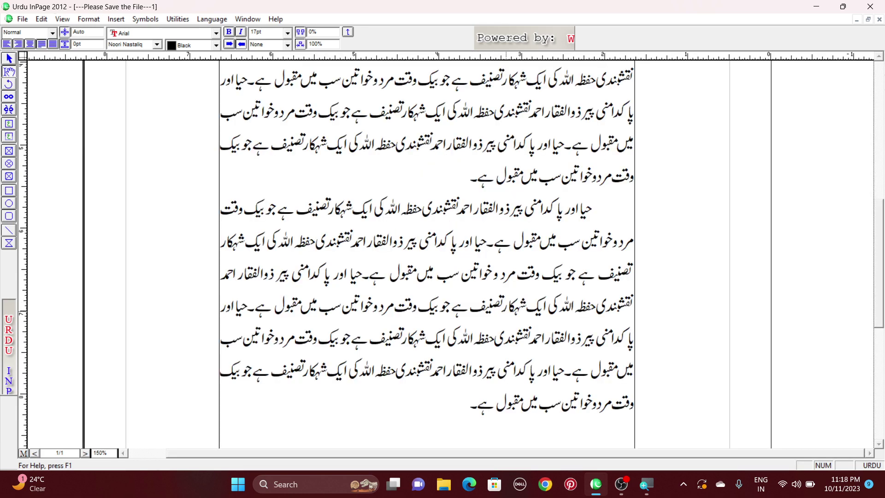
pyautogui.hotkey('ctrl', '0')
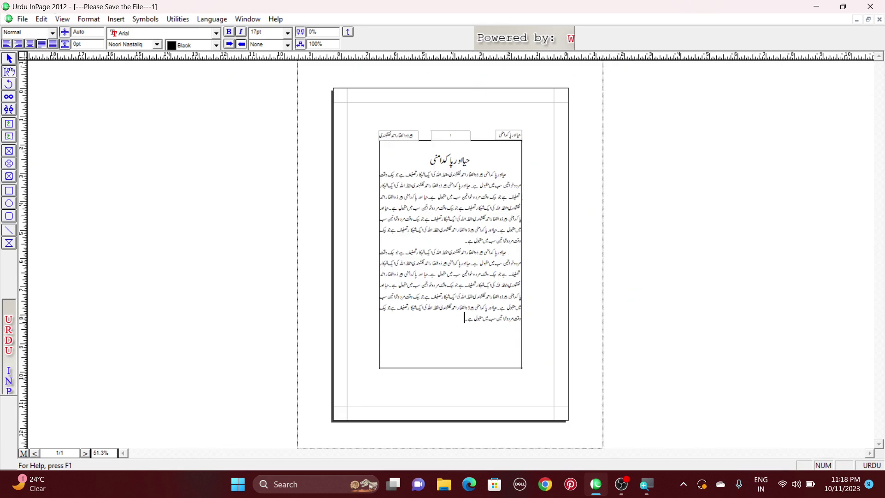
# Step: Insert four pages after the first page and check the header and page number on the new pages
pyautogui.click(116, 19)
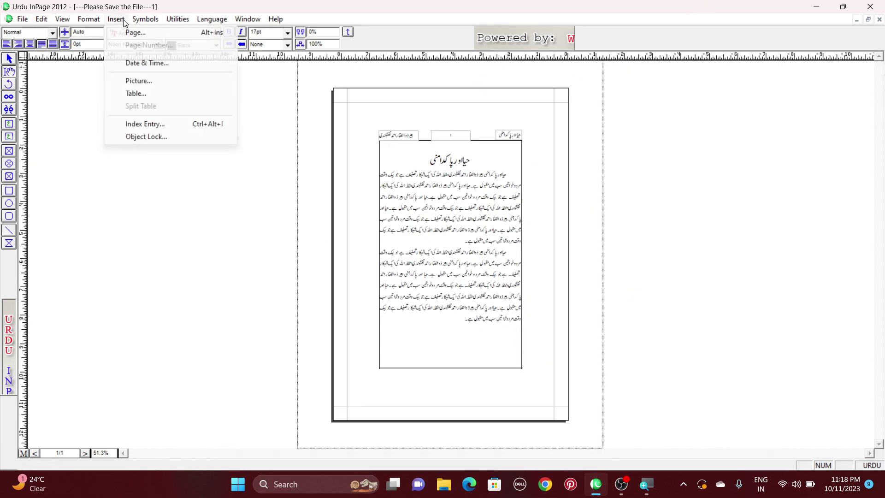
pyautogui.click(135, 32)
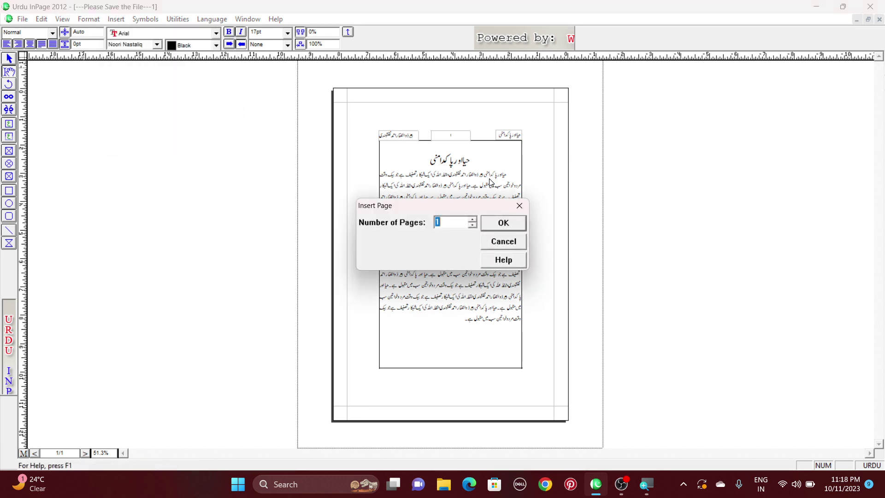
pyautogui.click(474, 225)
pyautogui.click(474, 225)
pyautogui.click(505, 221)
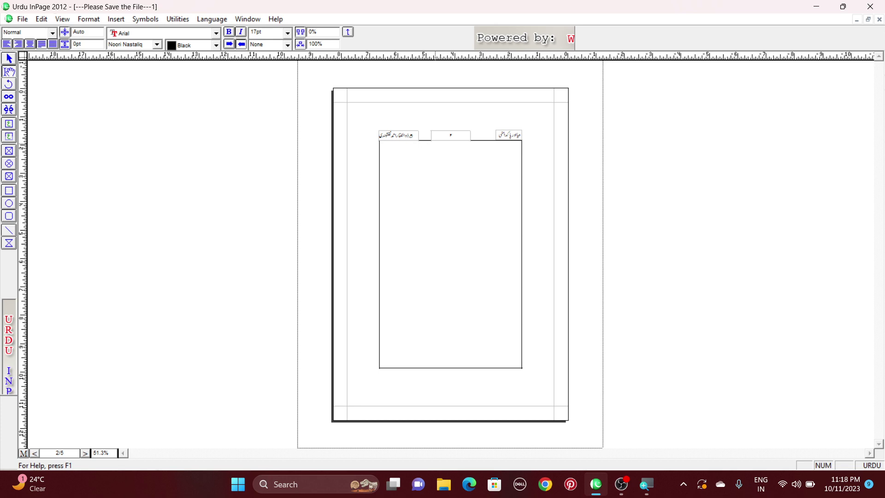
pyautogui.rightClick(439, 143)
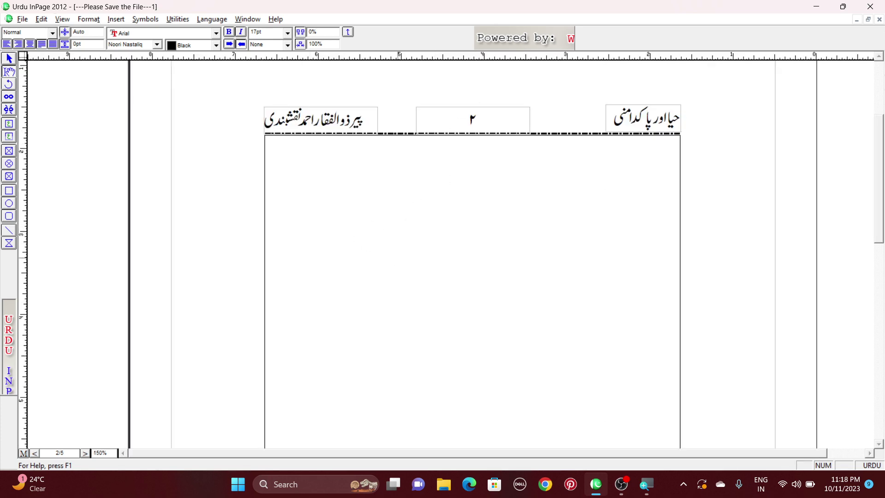
pyautogui.press('pagedown')
pyautogui.press('pageup')
pyautogui.press('pageup')
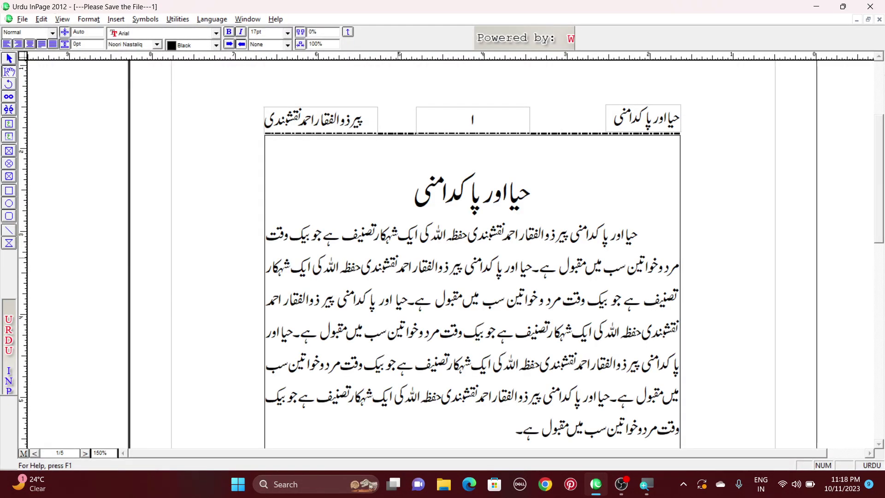
# Step: Paste the copied paragraph repeatedly after the second paragraph on page 1 until the text flows onto page 7
pyautogui.rightClick(512, 405)
pyautogui.rightClick(463, 332)
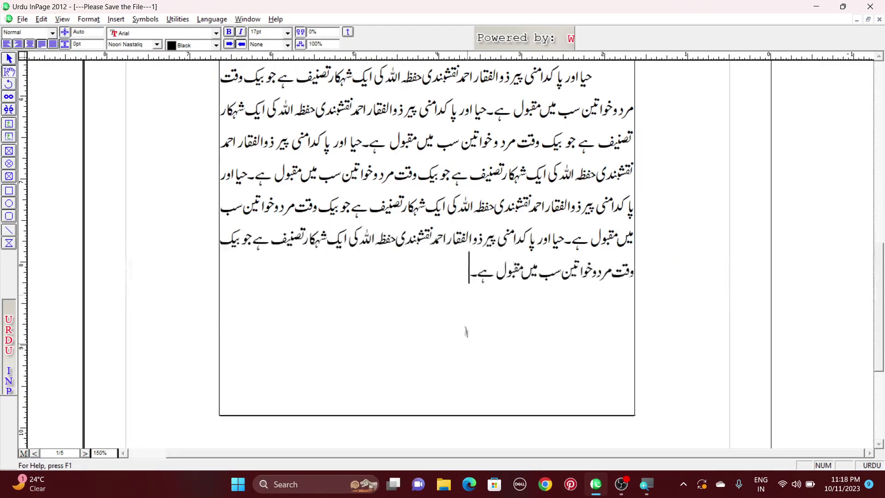
pyautogui.hotkey('ctrl', 'v')
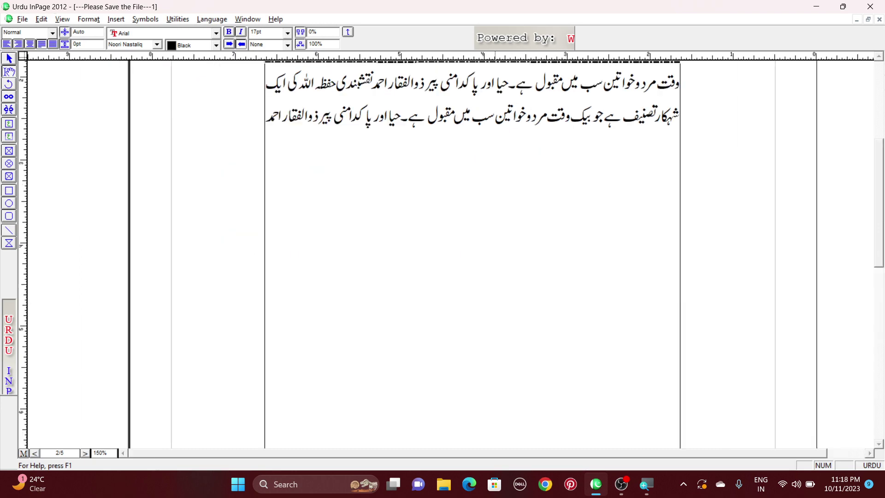
pyautogui.rightClick(448, 276)
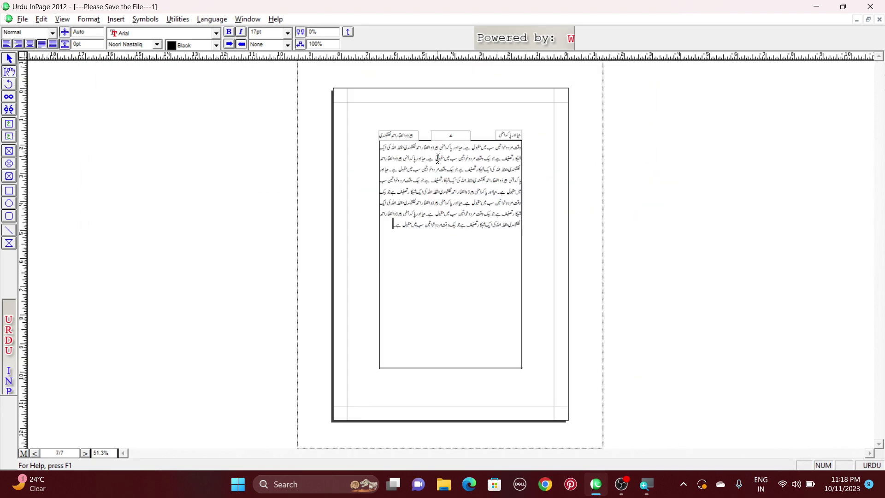
pyautogui.rightClick(437, 159)
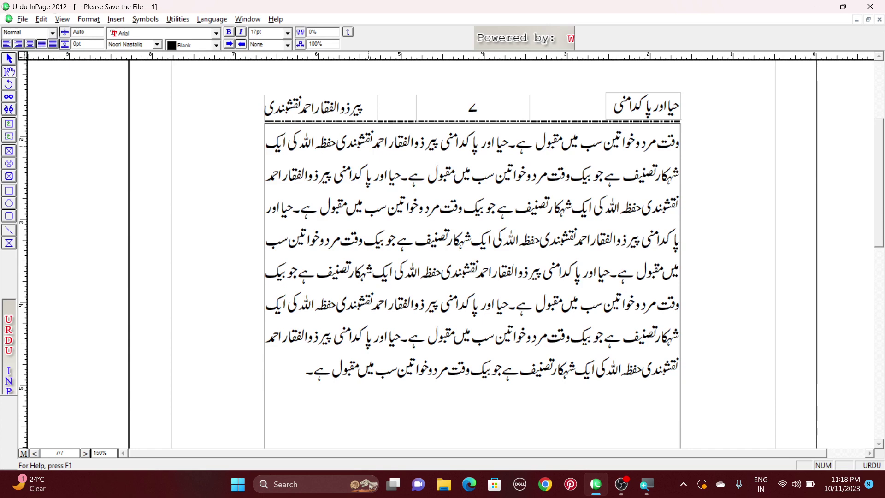
# Step: Start printing the document with Microsoft Print to PDF and set the printer's paper size to A4
pyautogui.click(22, 19)
pyautogui.click(102, 176)
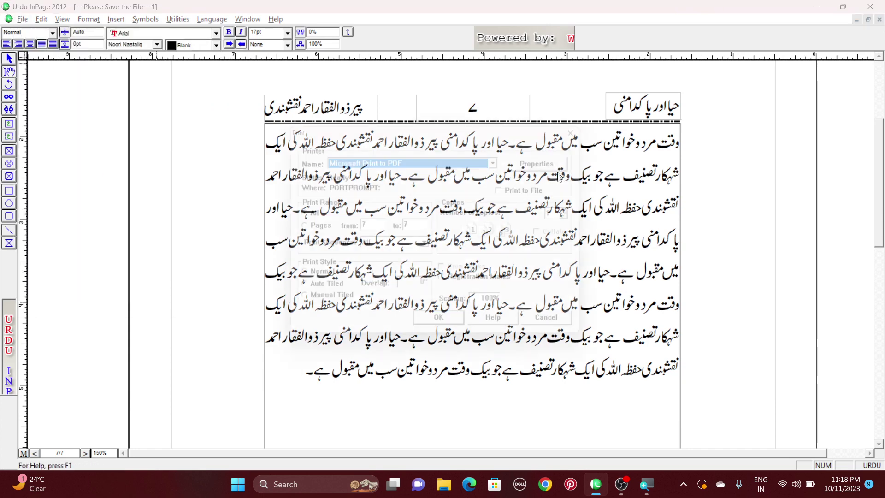
pyautogui.click(549, 161)
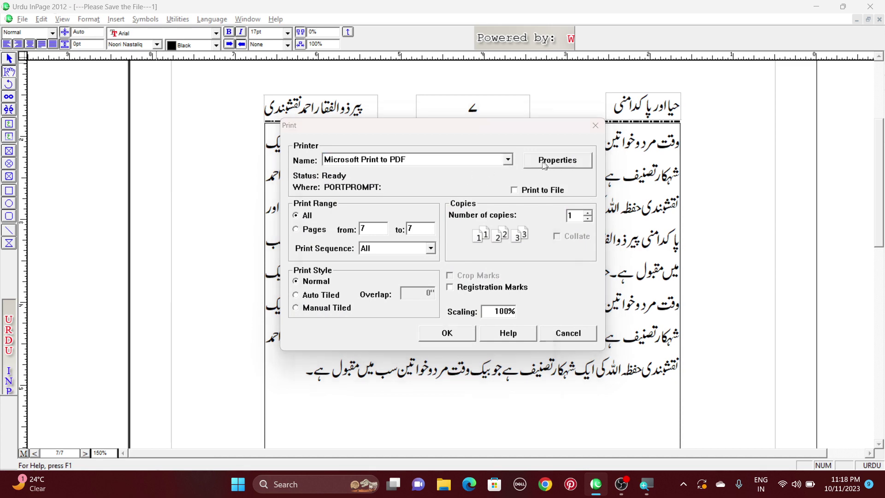
pyautogui.click(534, 378)
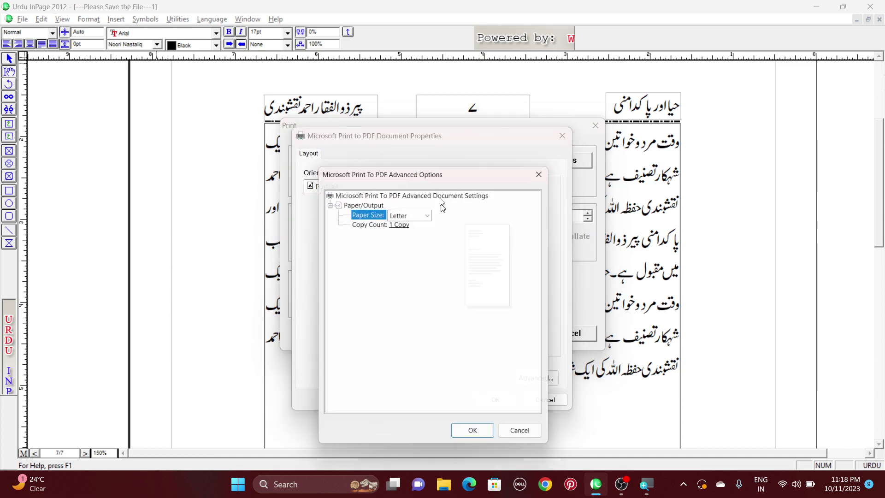
pyautogui.click(409, 212)
pyautogui.click(410, 246)
pyautogui.click(477, 438)
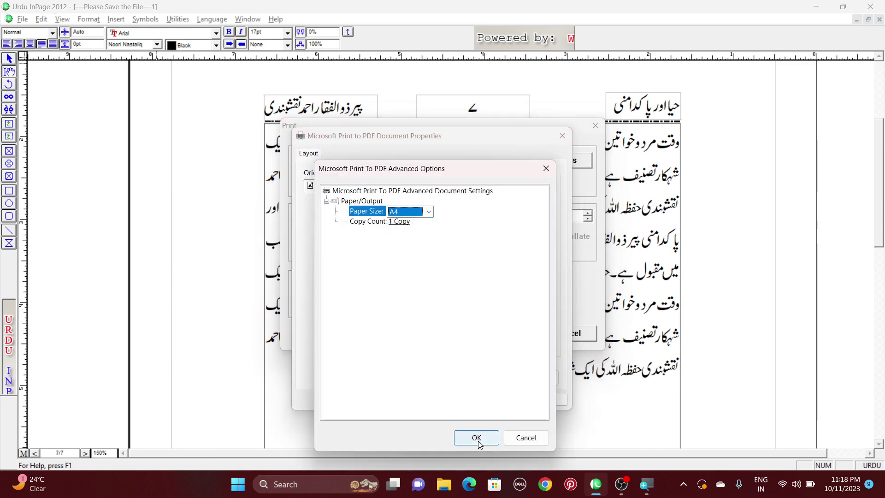
pyautogui.click(483, 396)
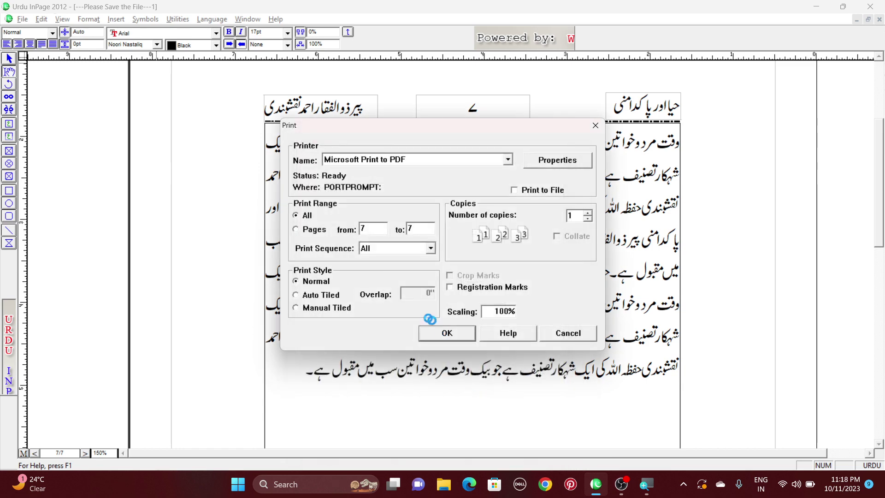
# Step: Print all pages at 100% scaling and save the PDF output as 55 on the Desktop
pyautogui.click(436, 331)
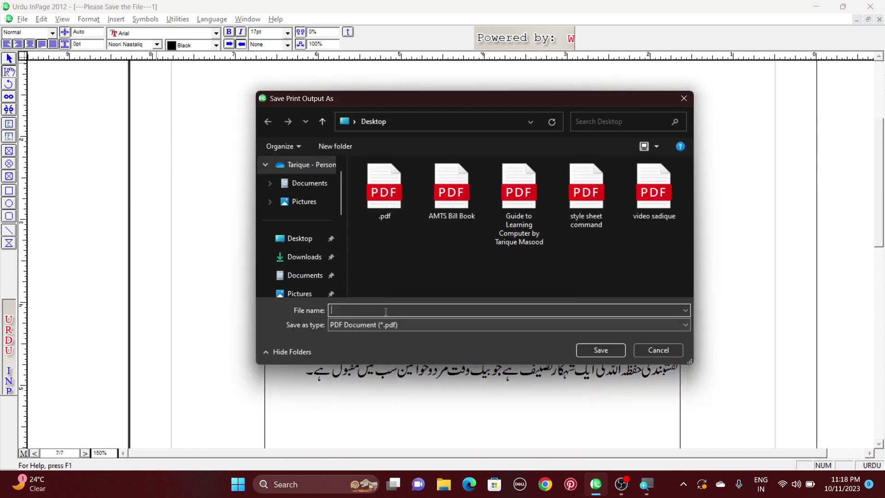
pyautogui.click(385, 312)
pyautogui.write('55')
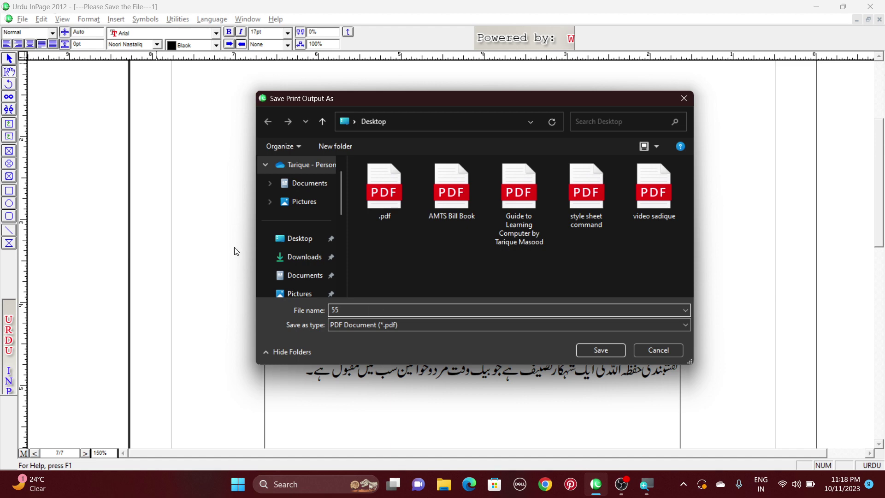
pyautogui.click(299, 238)
pyautogui.click(606, 349)
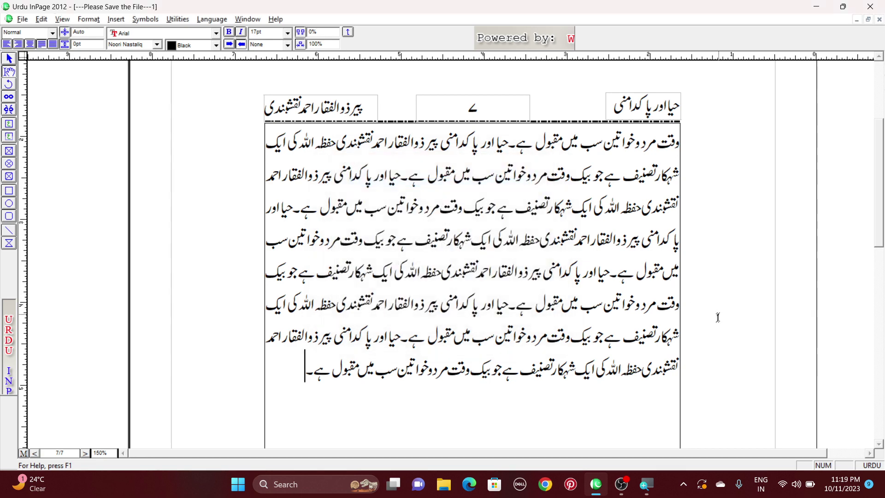
# Step: Open the 55 PDF from the desktop in Edge and check the header, page numbers and body text on pages 1 to 3
pyautogui.click(815, 6)
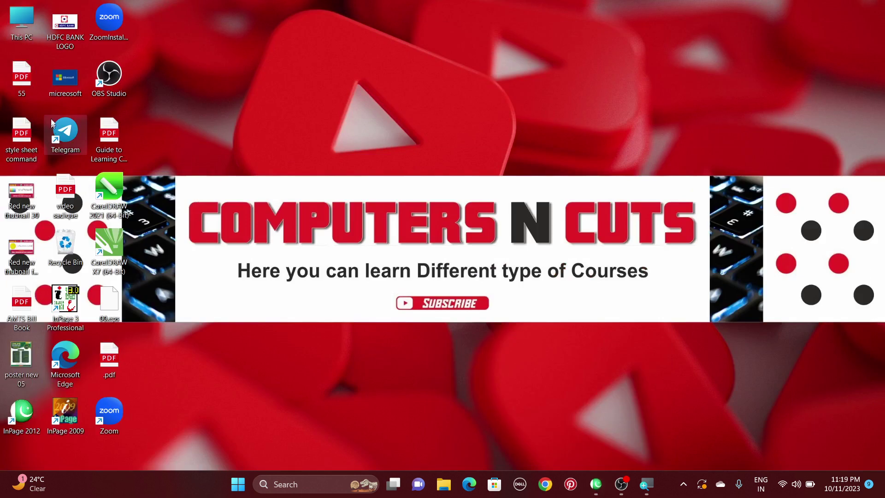
pyautogui.doubleClick(29, 77)
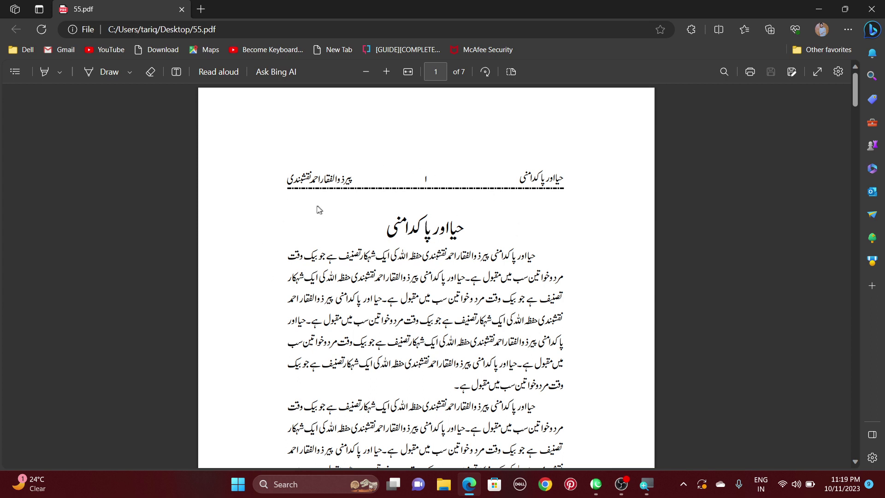
pyautogui.scroll(-5, 458, 203)
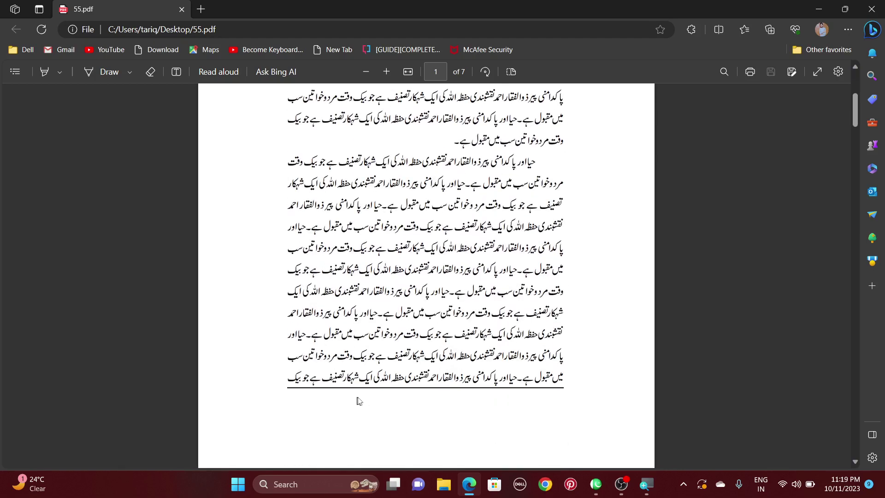
pyautogui.scroll(3, 448, 356)
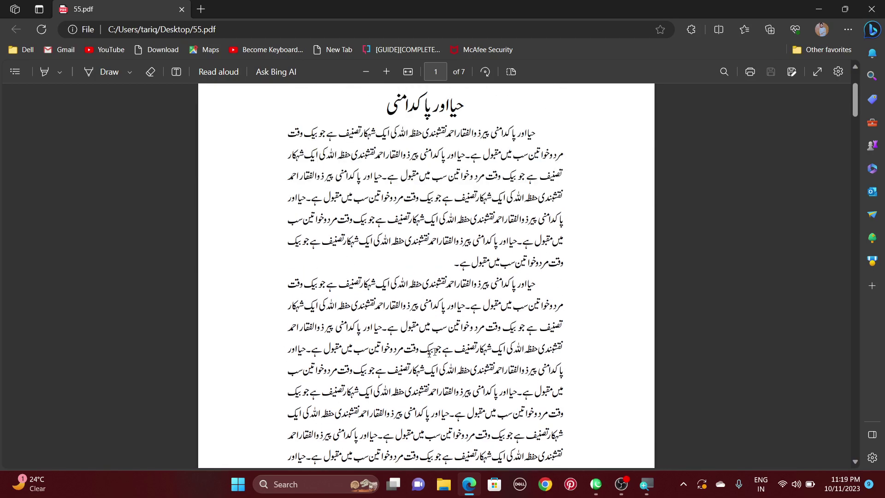
pyautogui.scroll(-10, 534, 297)
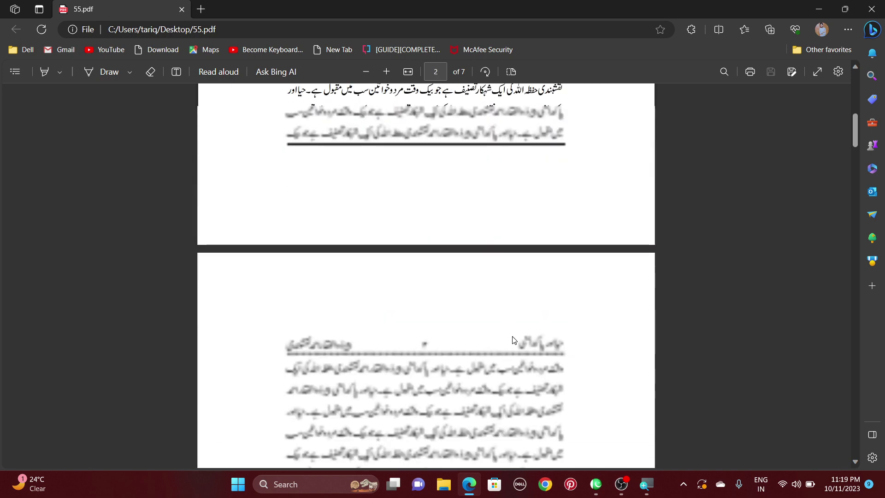
pyautogui.scroll(-4, 426, 277)
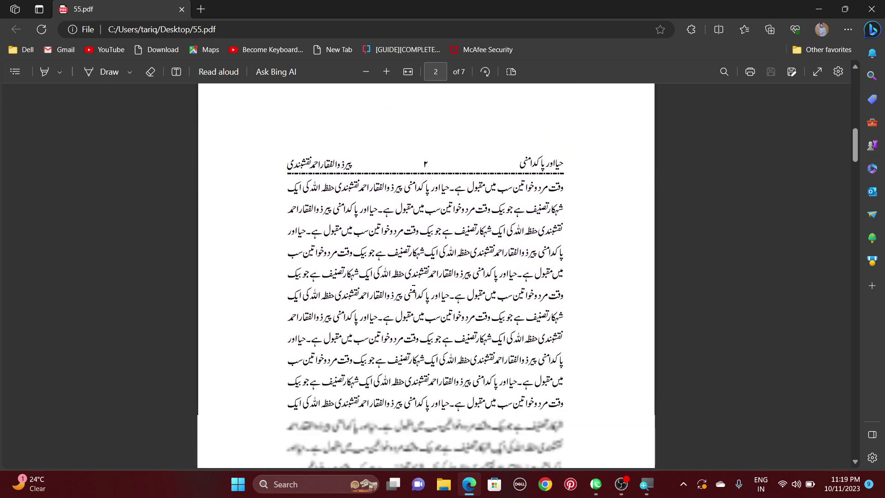
pyautogui.scroll(-3, 433, 343)
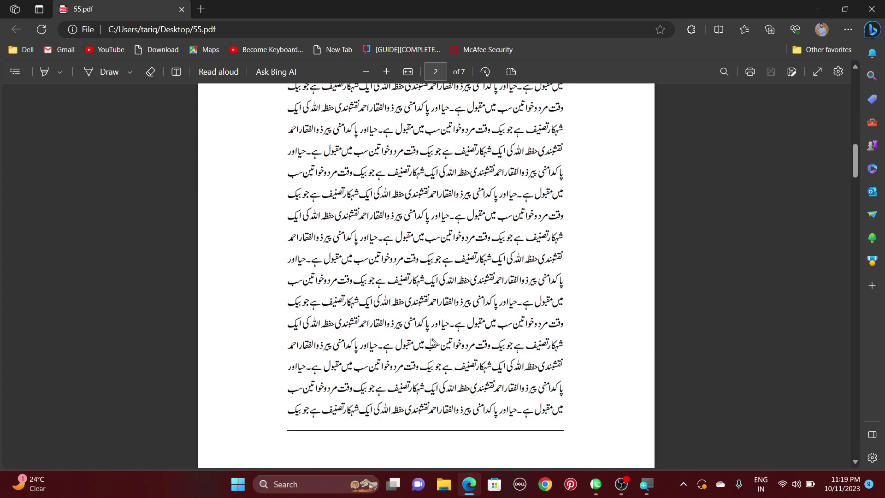
pyautogui.scroll(-3, 488, 361)
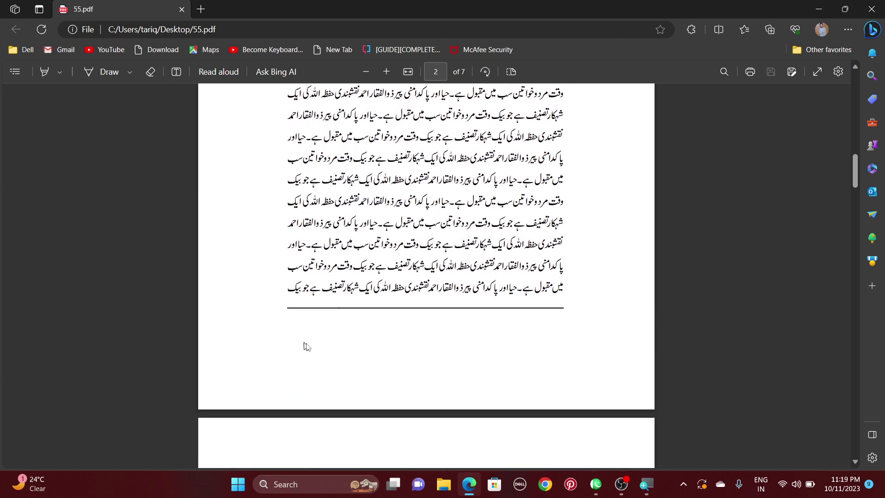
pyautogui.scroll(-2, 397, 345)
pyautogui.scroll(-3, 397, 345)
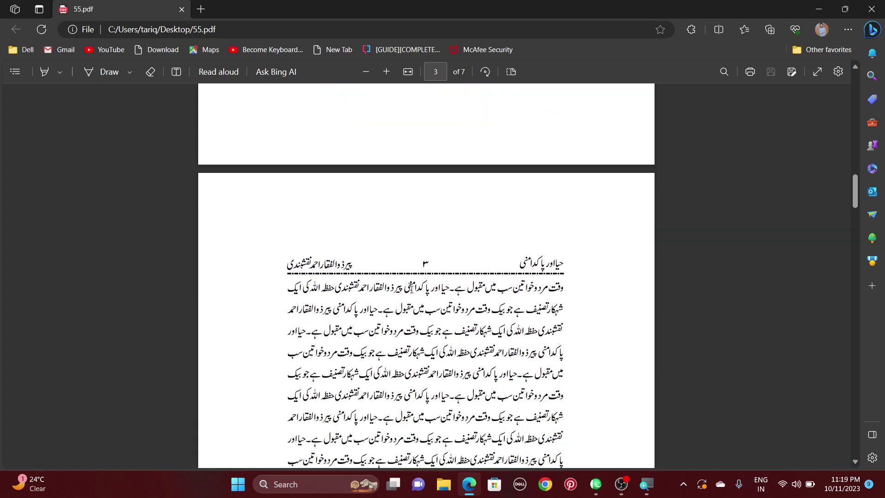
pyautogui.scroll(-2, 380, 300)
pyautogui.rightClick(436, 254)
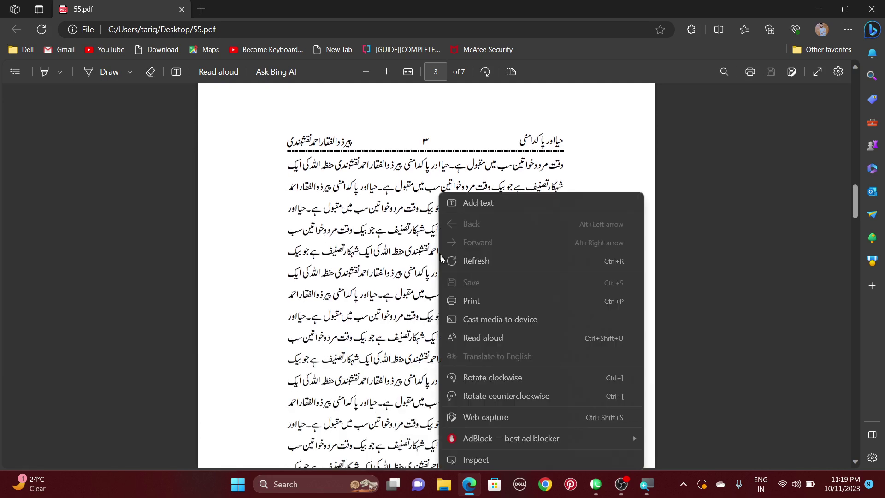
pyautogui.rightClick(382, 255)
pyautogui.click(326, 263)
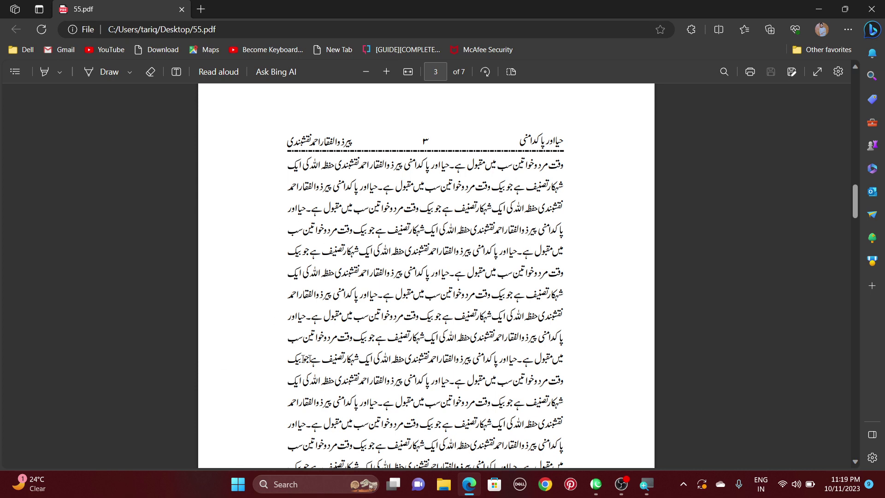
# Step: Check the remaining PDF pages through page 7, review whole pages back to page 1, and close the PDF
pyautogui.scroll(-5, 436, 260)
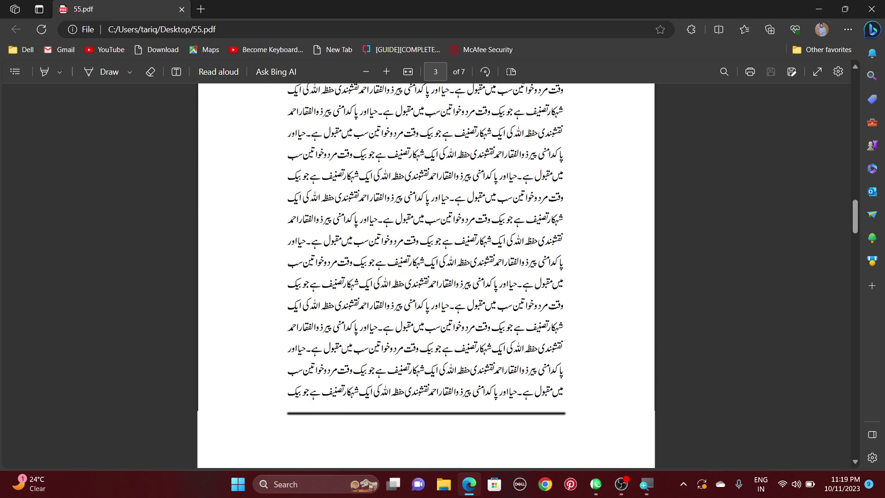
pyautogui.scroll(-10, 406, 304)
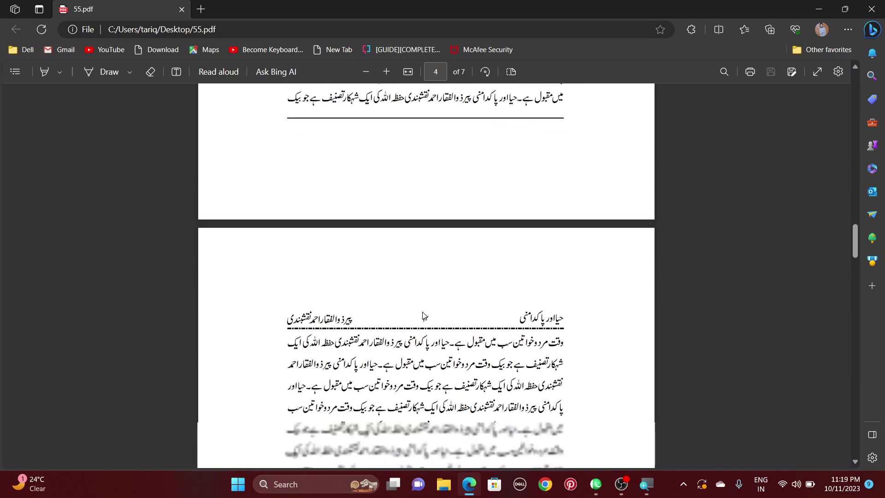
pyautogui.scroll(-15, 425, 312)
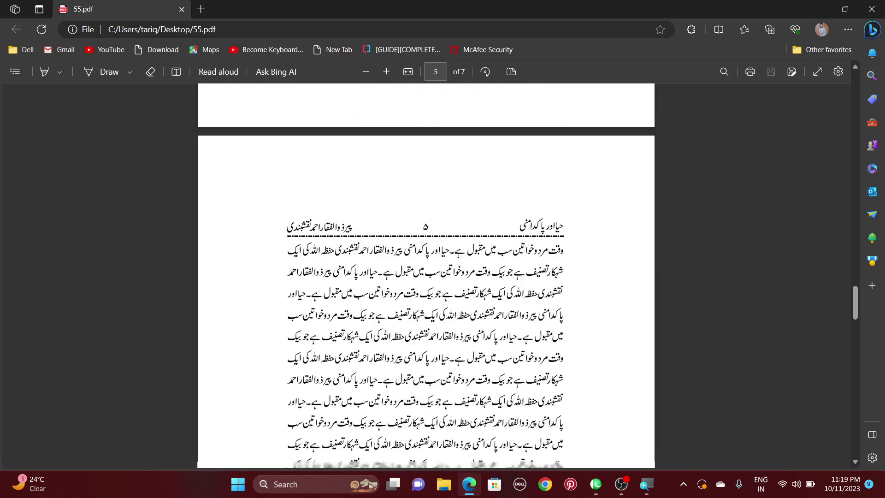
pyautogui.scroll(-15, 425, 312)
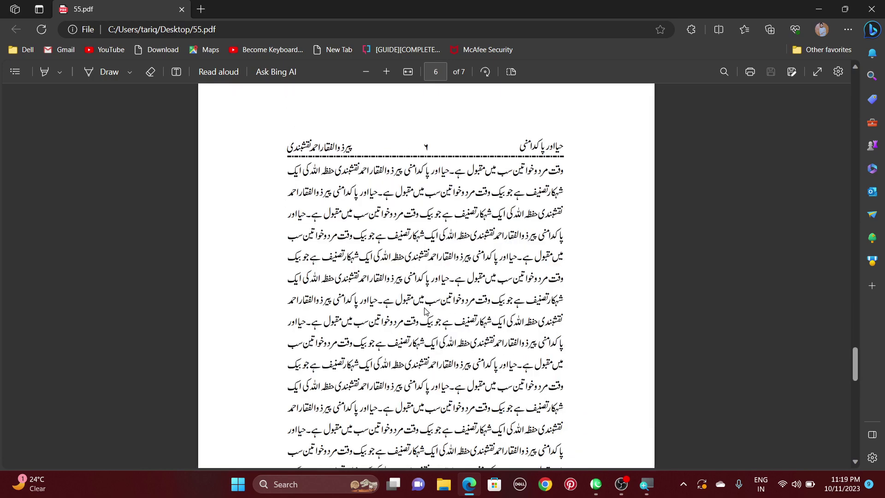
pyautogui.scroll(-5, 426, 312)
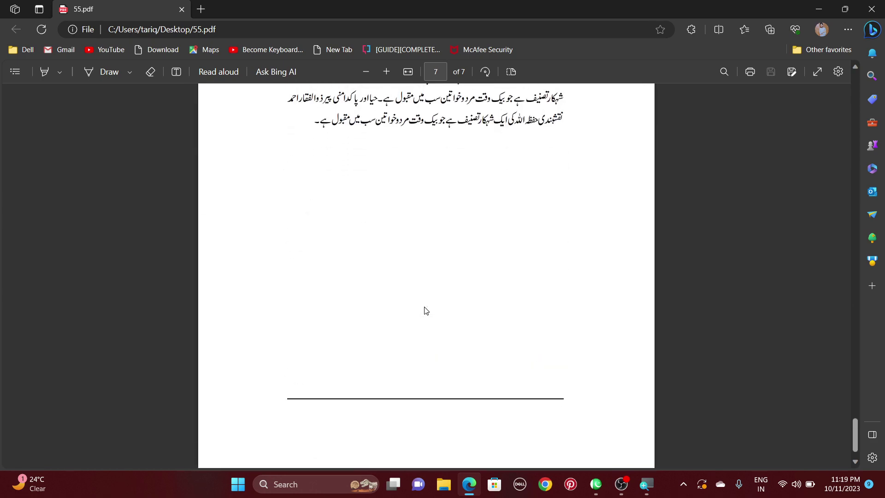
pyautogui.scroll(4, 322, 253)
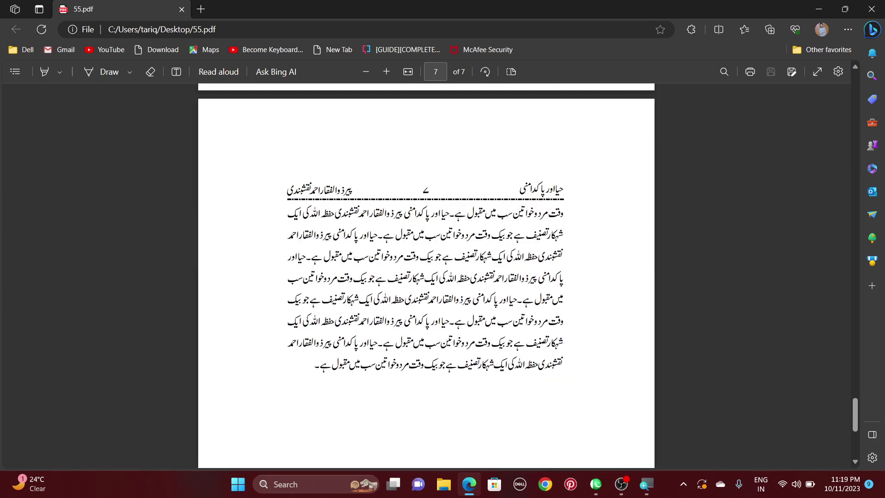
pyautogui.scroll(-5, 322, 240)
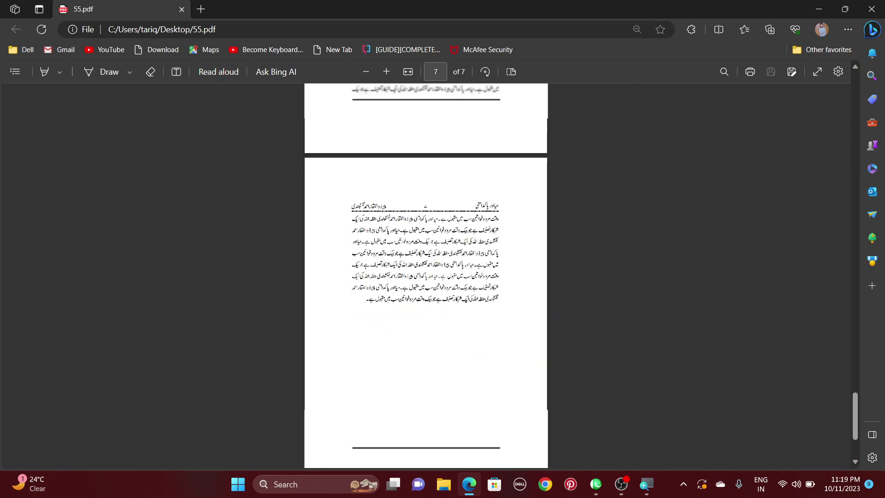
pyautogui.scroll(15, 322, 240)
pyautogui.scroll(15, 426, 276)
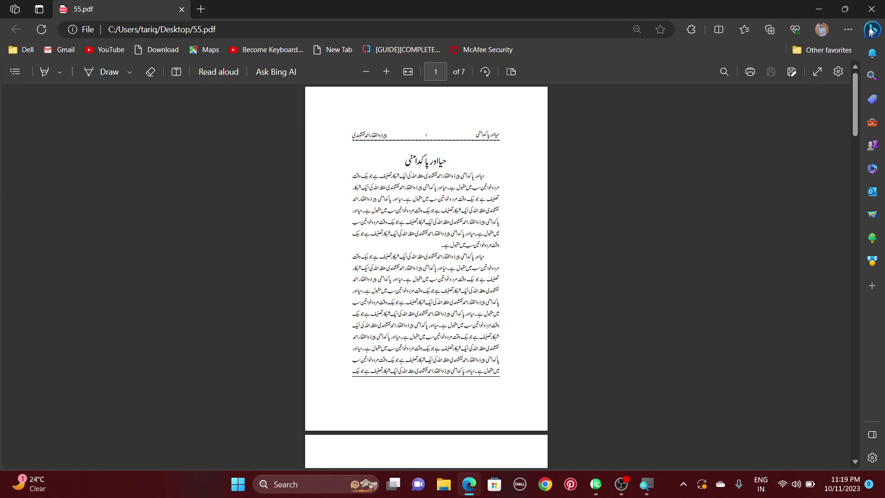
pyautogui.click(870, 10)
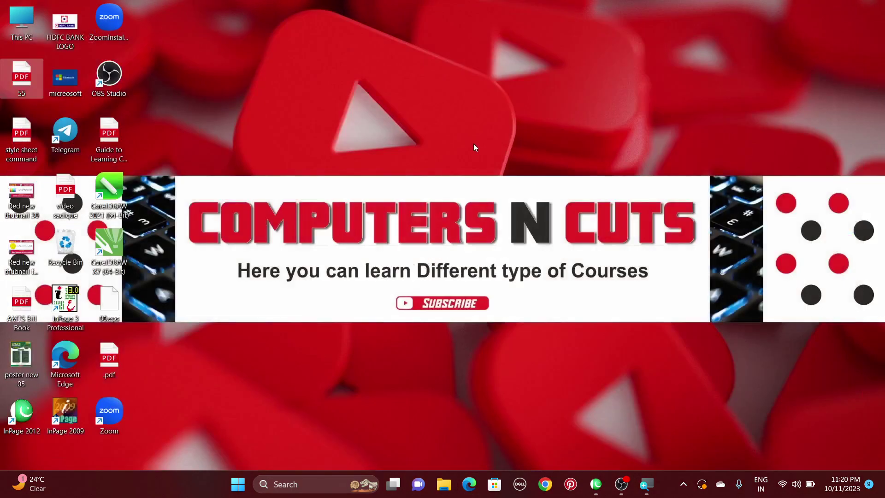